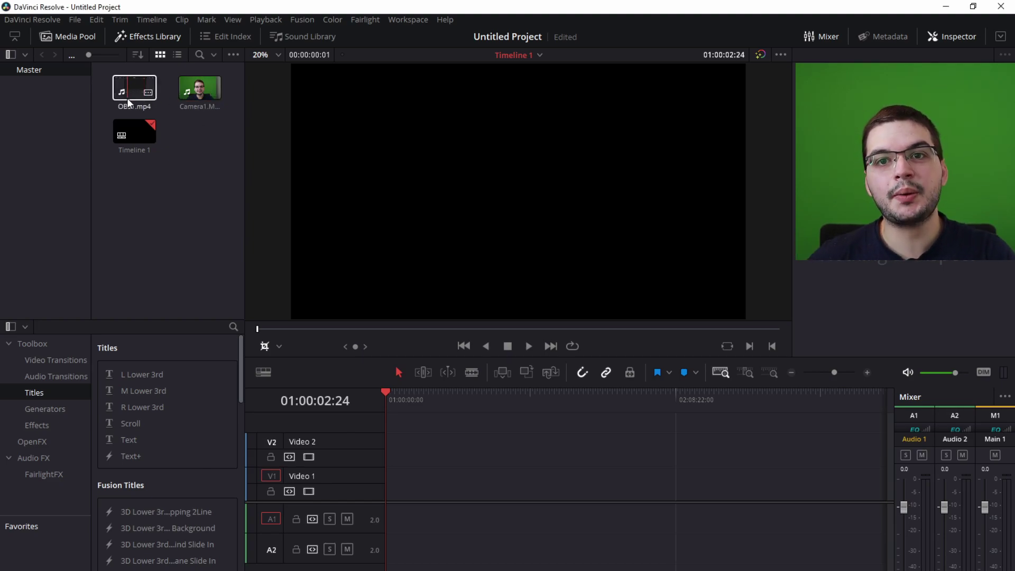
# Step: Place OBS1.mp4 on Video 1 at 01:00:00:00 and stack Camera1.MP4 on Video 2 above it
pyautogui.moveTo(134, 88); pyautogui.dragTo(401, 486)
pyautogui.moveTo(846, 479); pyautogui.dragTo(405, 485)
pyautogui.moveTo(506, 483); pyautogui.dragTo(408, 487)
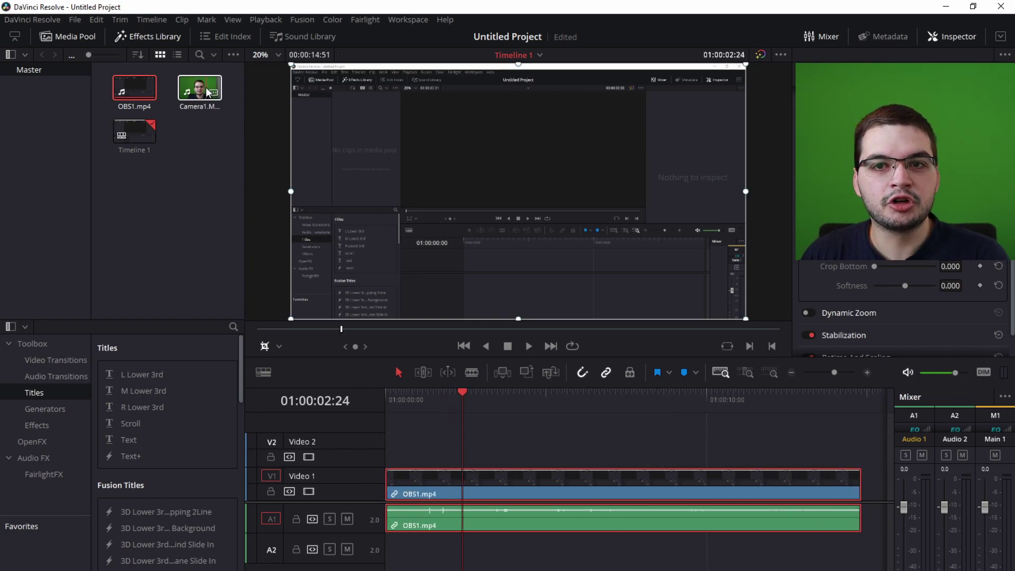
pyautogui.moveTo(206, 92); pyautogui.dragTo(391, 452)
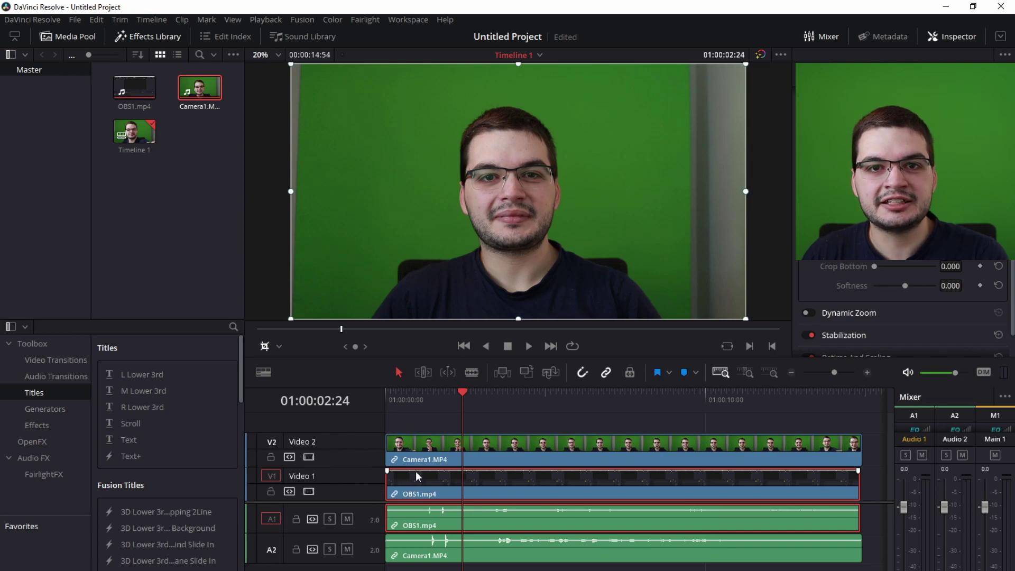
pyautogui.click(420, 455)
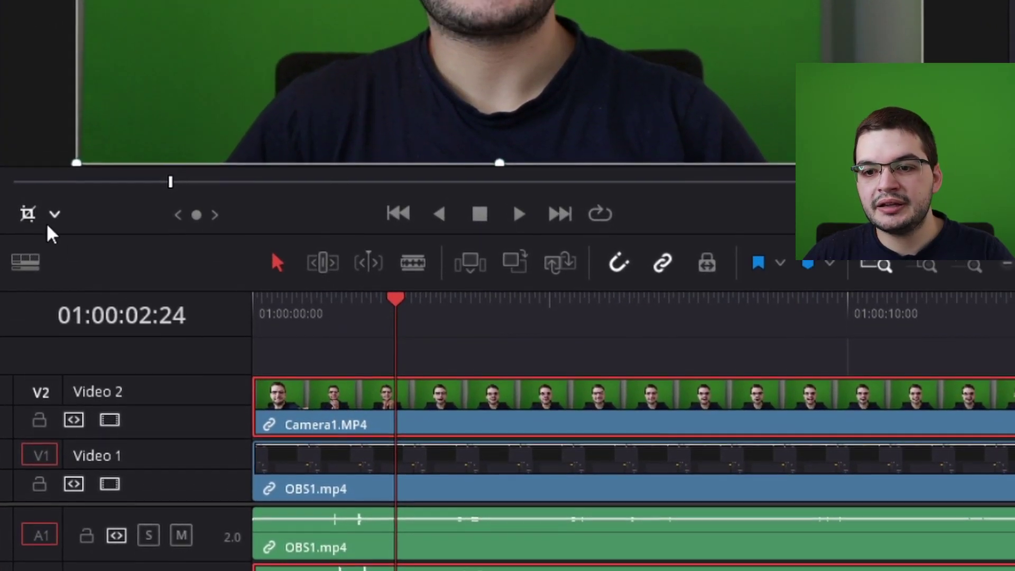
# Step: Use Transform handles to scale Camera1 down and move it into the lower-left corner
pyautogui.click(55, 176)
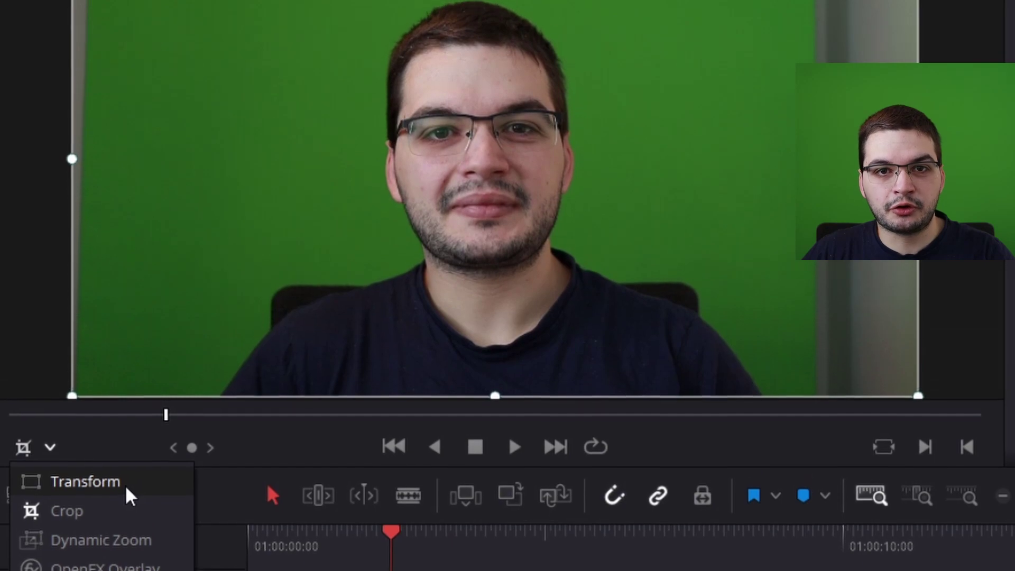
pyautogui.click(126, 526)
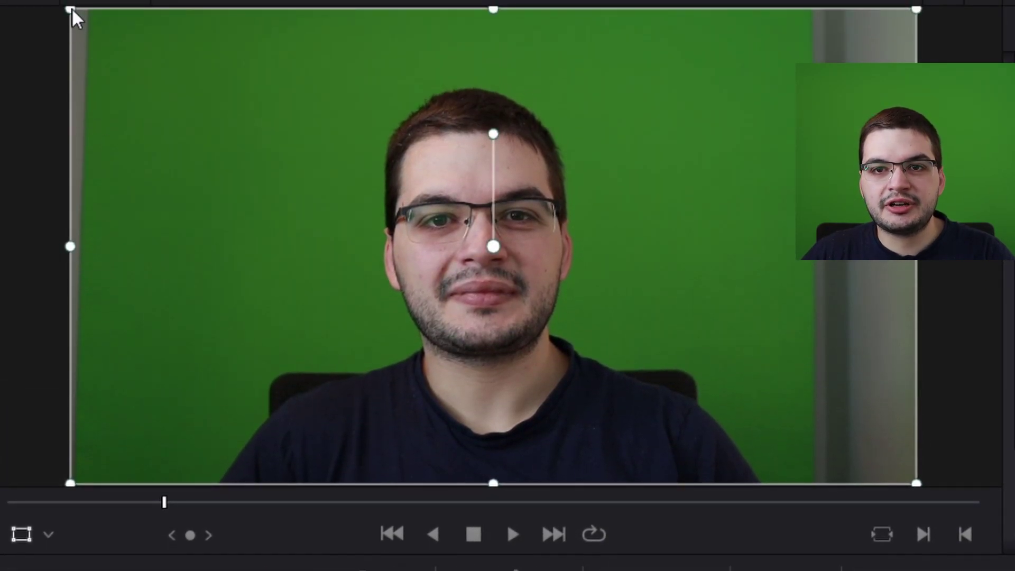
pyautogui.moveTo(74, 15); pyautogui.dragTo(332, 154)
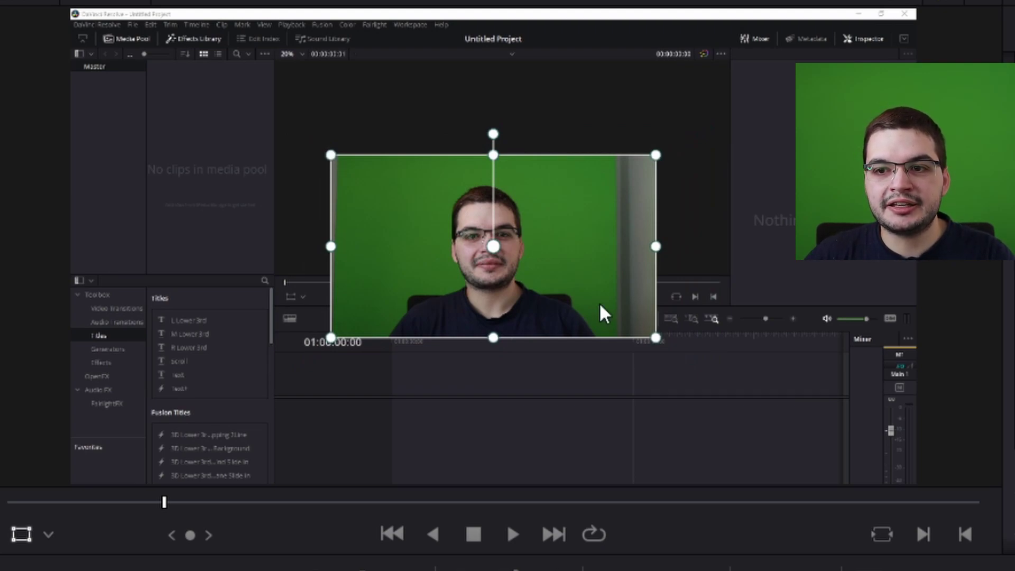
pyautogui.moveTo(586, 233); pyautogui.dragTo(333, 350)
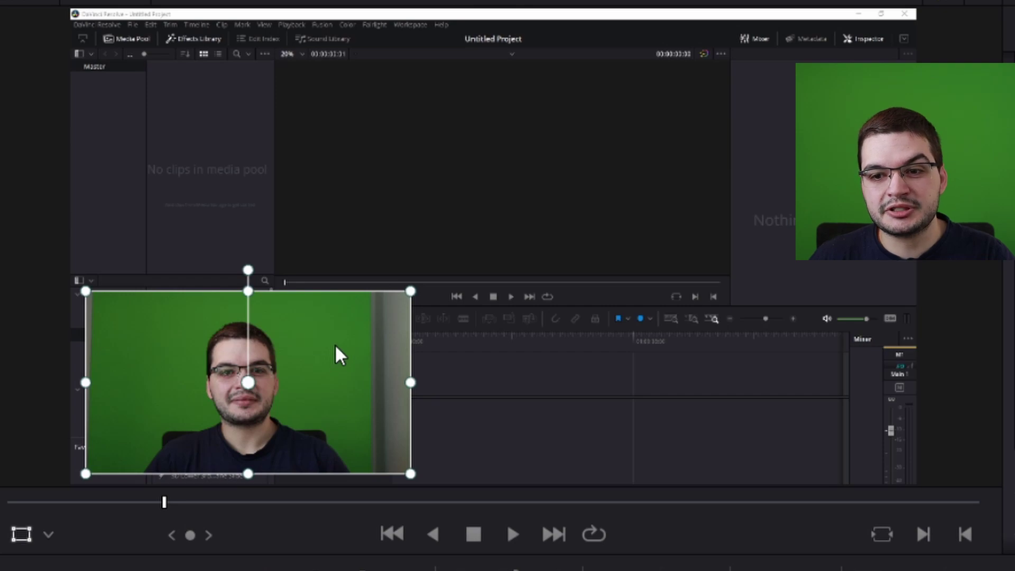
pyautogui.click(49, 535)
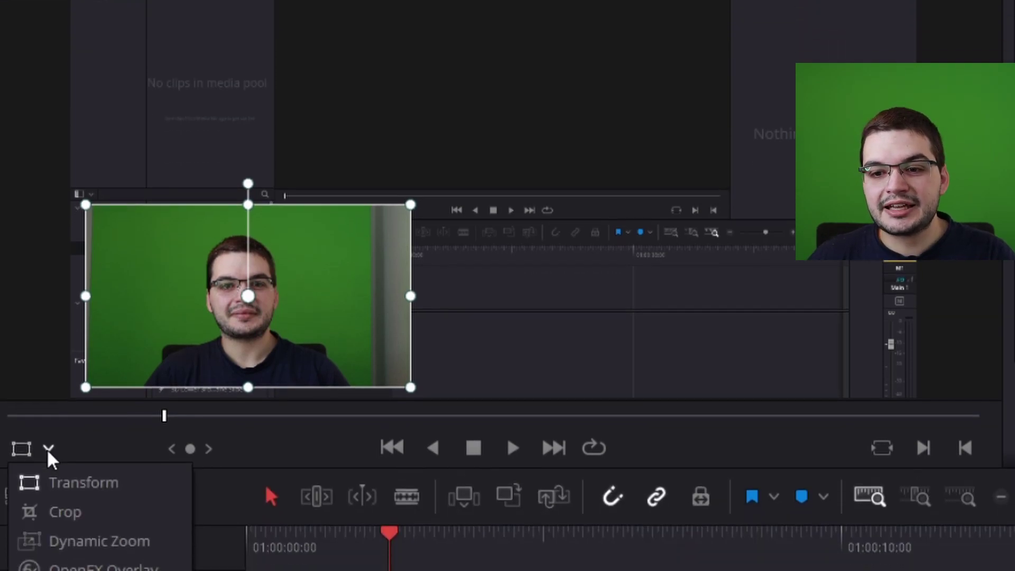
# Step: Crop the right and left edges of the Camera1 overlay inward with Crop handles
pyautogui.click(88, 516)
pyautogui.moveTo(411, 297); pyautogui.dragTo(350, 297)
pyautogui.moveTo(87, 298); pyautogui.dragTo(144, 300)
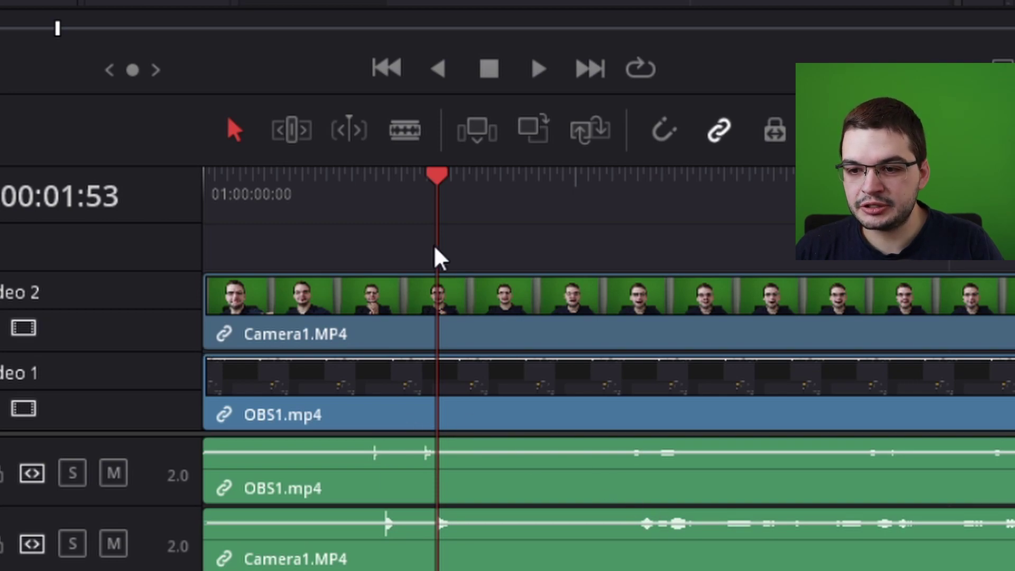
pyautogui.moveTo(433, 189); pyautogui.dragTo(349, 190)
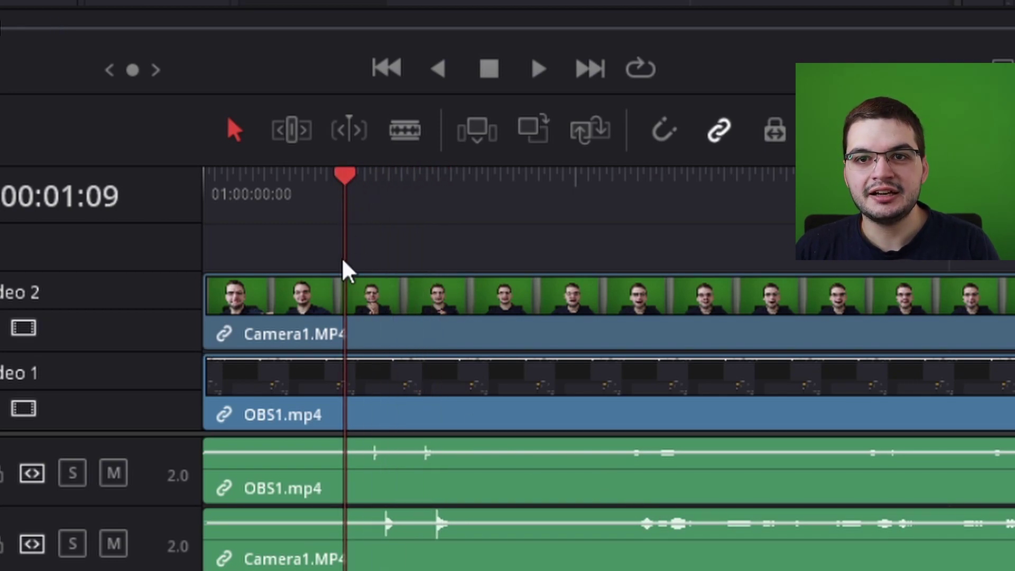
pyautogui.press('space')
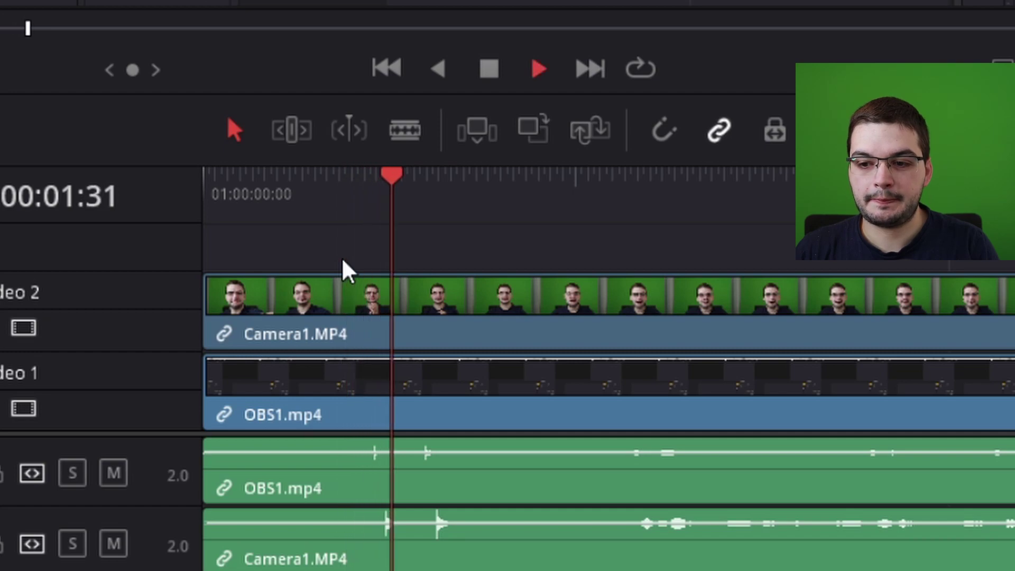
pyautogui.press('space')
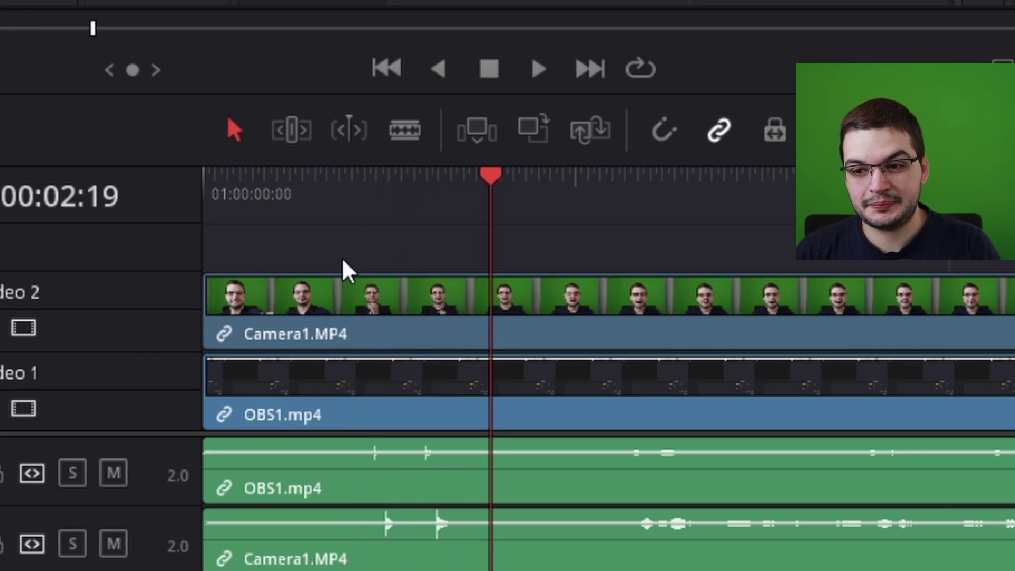
pyautogui.click(338, 200)
pyautogui.press('space')
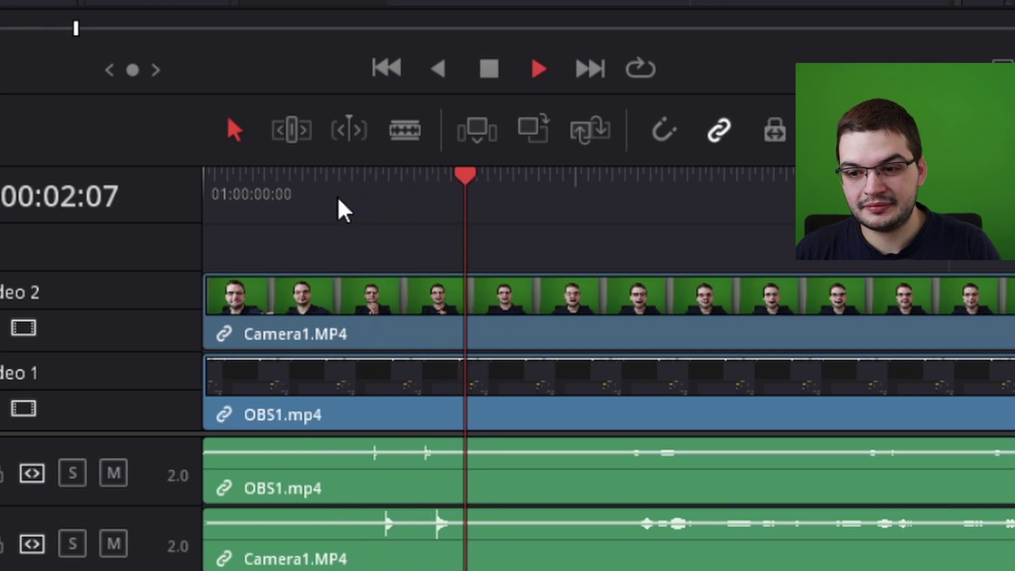
pyautogui.press('space')
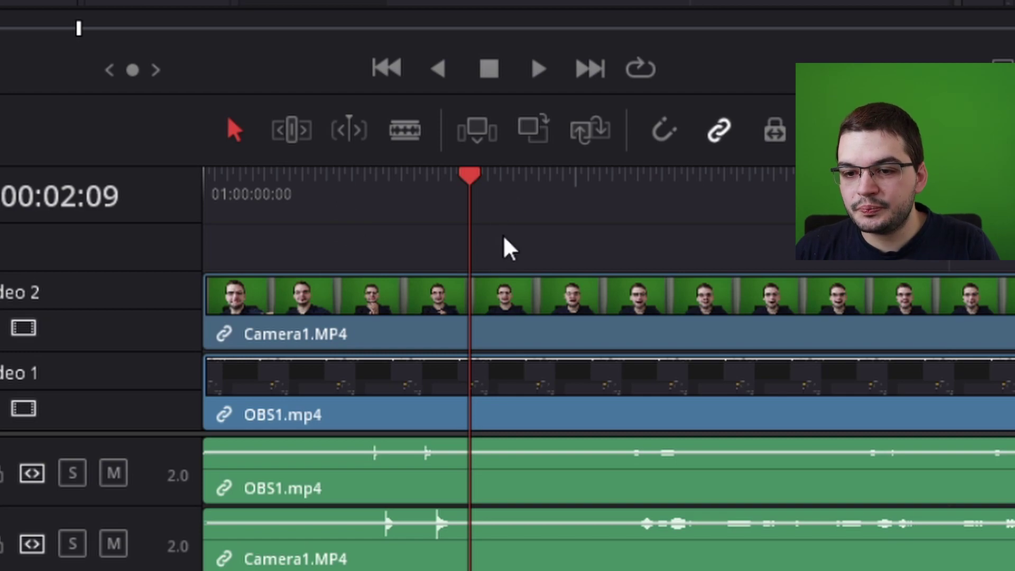
pyautogui.moveTo(474, 176); pyautogui.dragTo(438, 177)
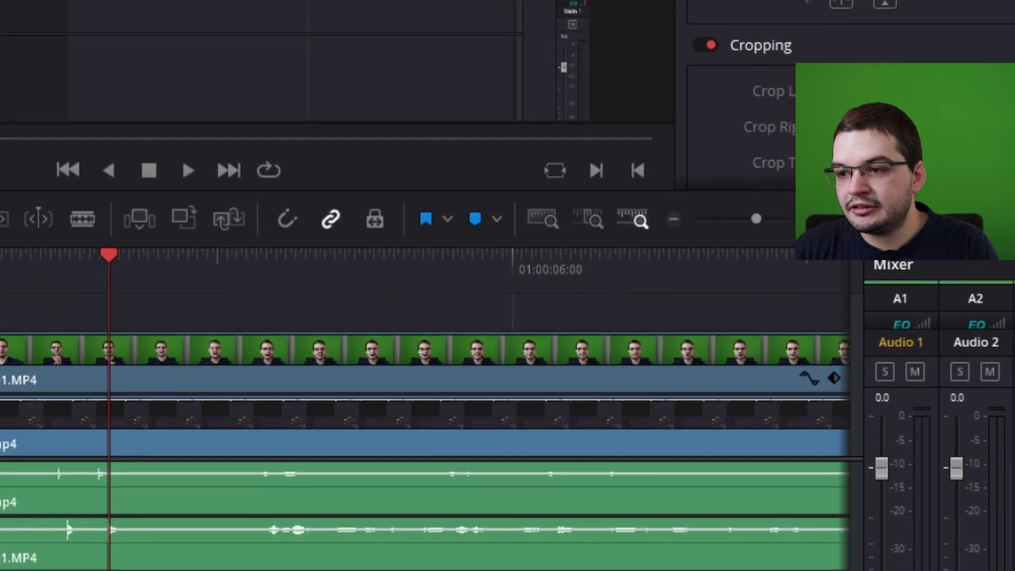
# Step: Zoom in three levels and slide OBS1 right until its clap spike meets Camera1's clap
pyautogui.click(816, 217)
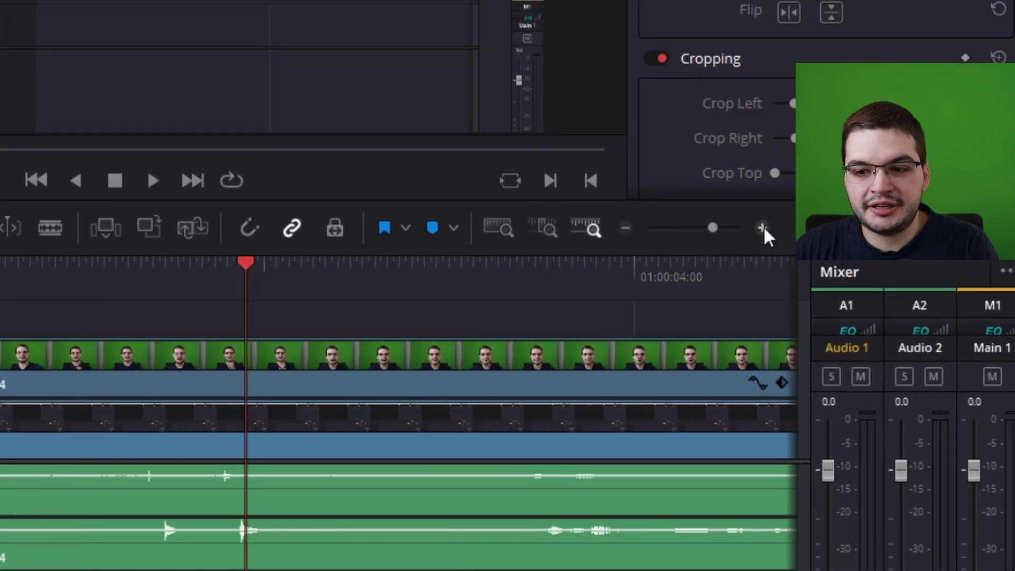
pyautogui.click(815, 217)
pyautogui.click(815, 217)
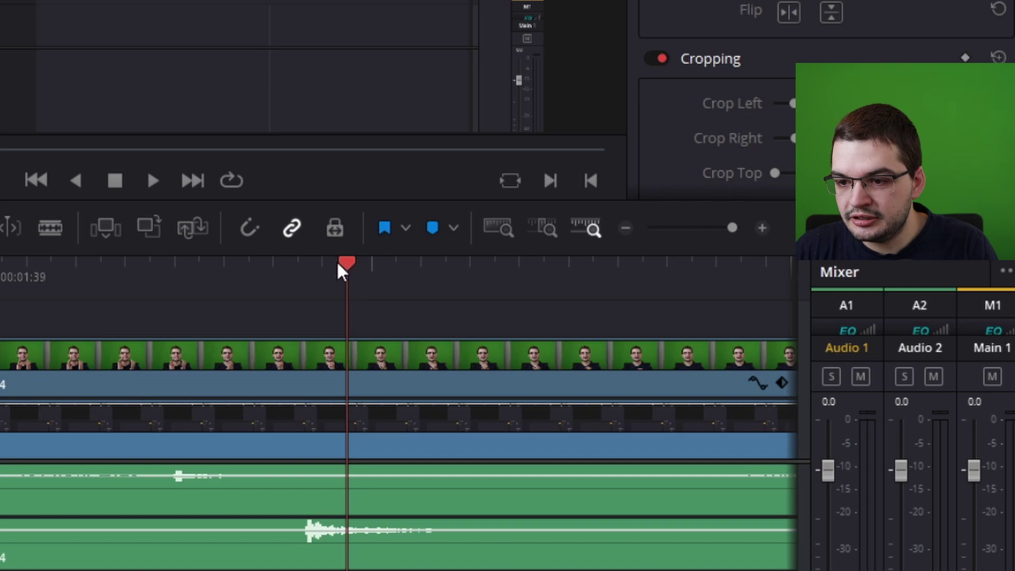
pyautogui.click(323, 264)
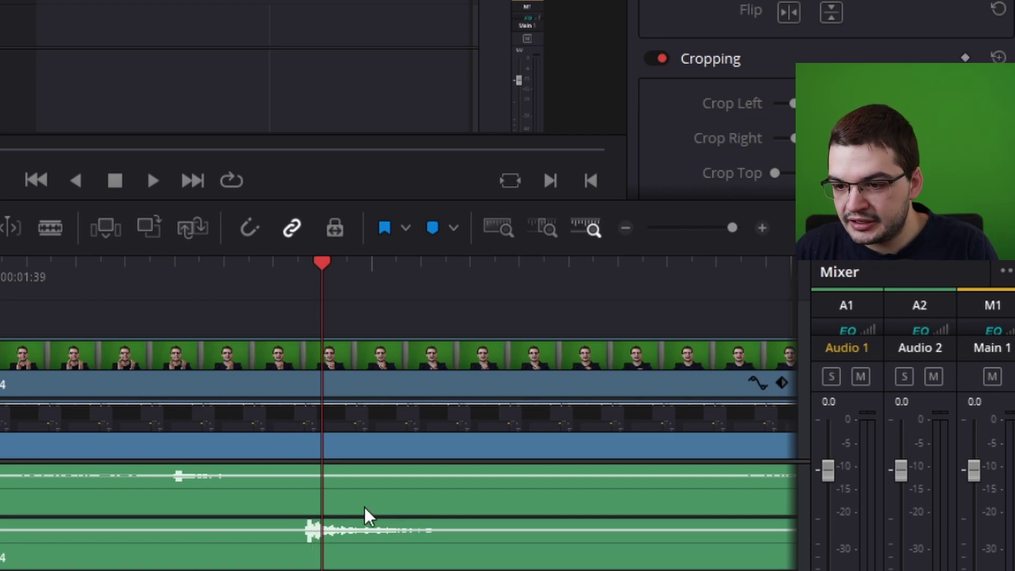
pyautogui.click(222, 495)
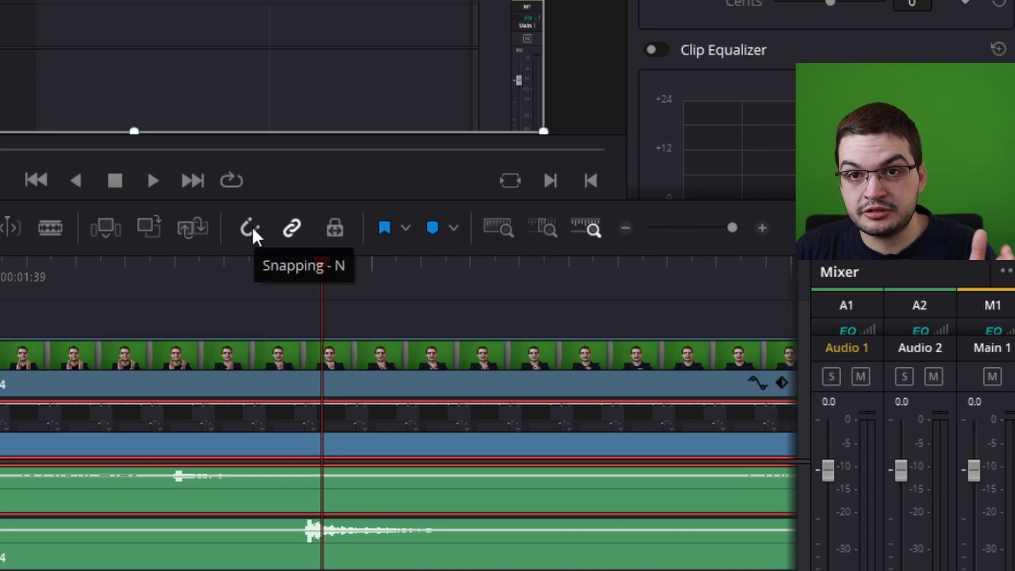
pyautogui.moveTo(365, 495); pyautogui.dragTo(506, 497)
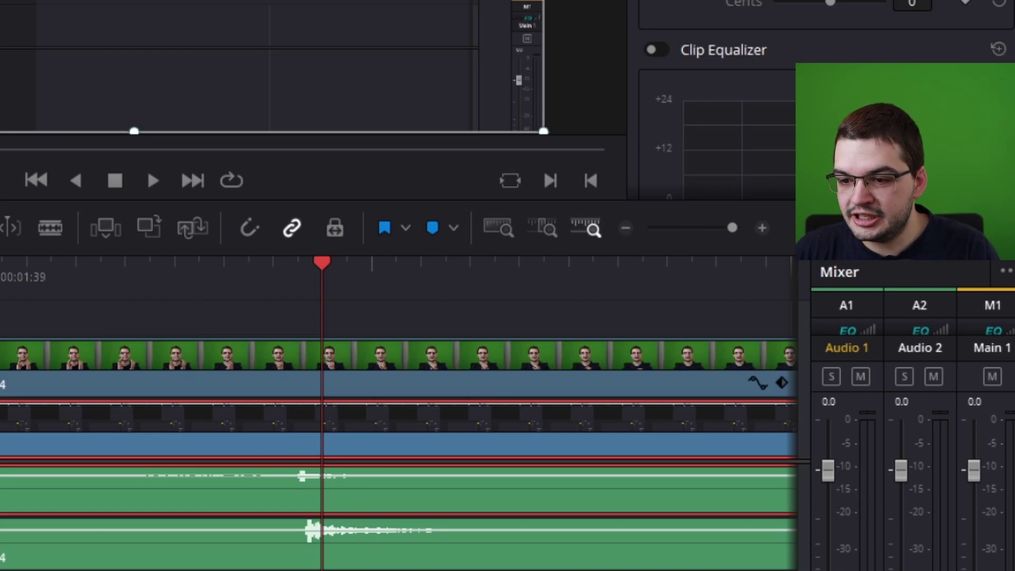
pyautogui.click(627, 228)
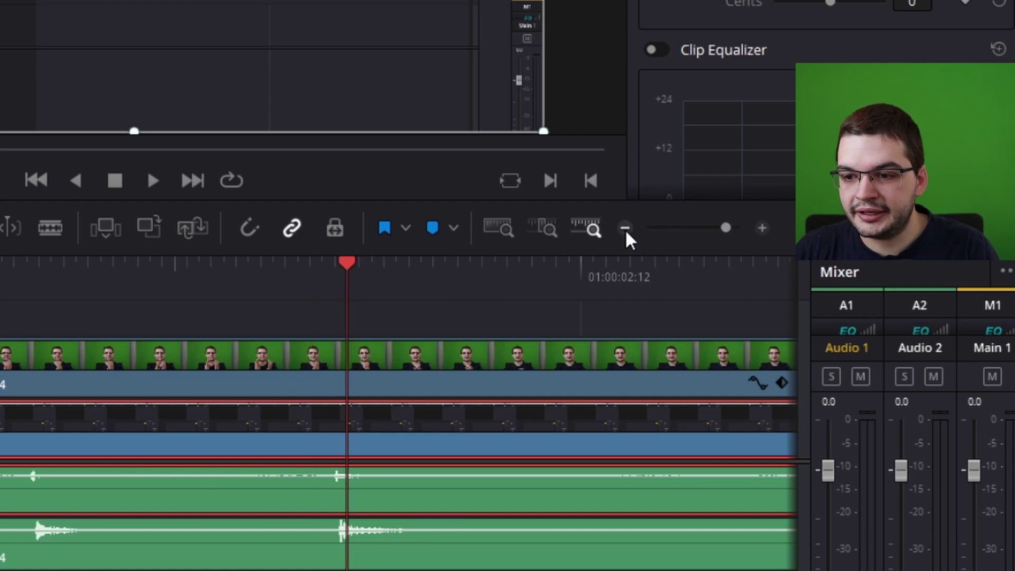
pyautogui.click(155, 277)
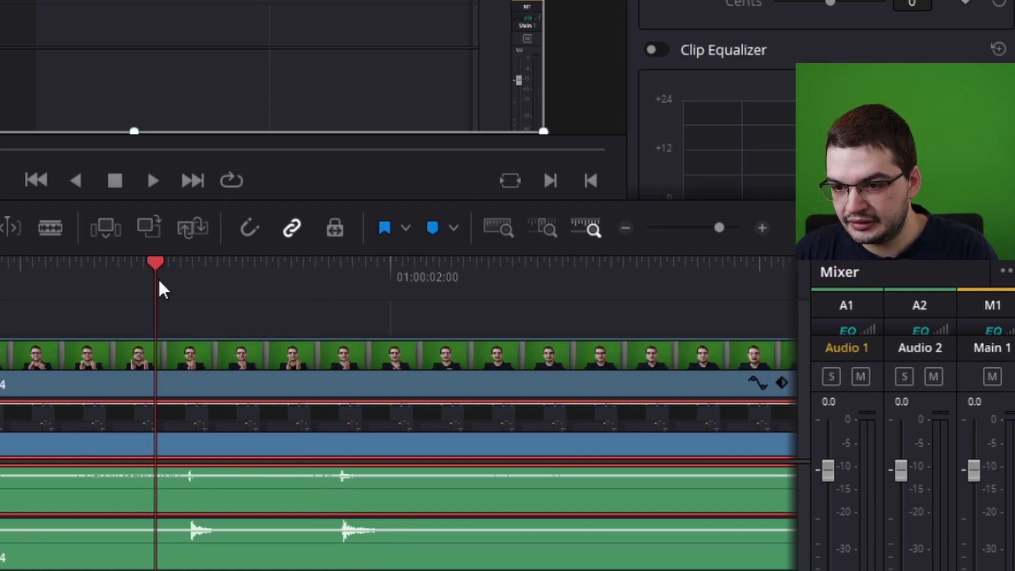
pyautogui.press('space')
pyautogui.press('space')
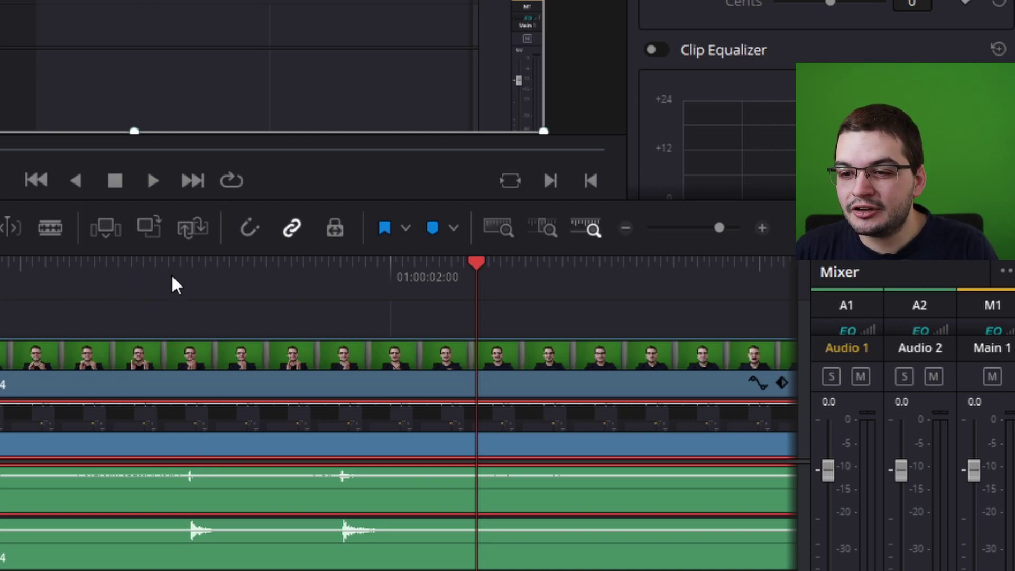
pyautogui.click(151, 285)
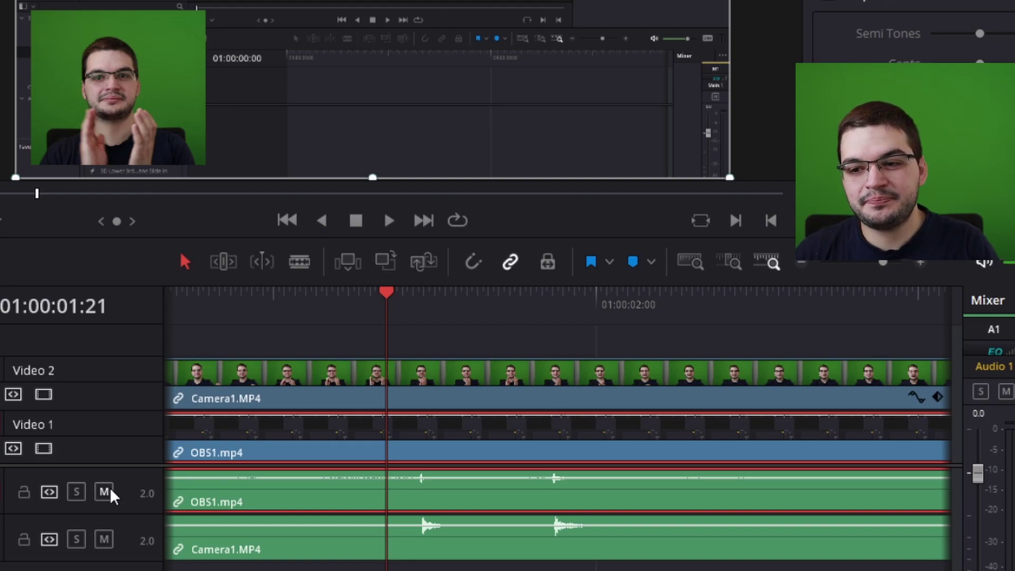
# Step: Replay the synced clips from near the timeline start
pyautogui.hscroll(-5, 555, 461)
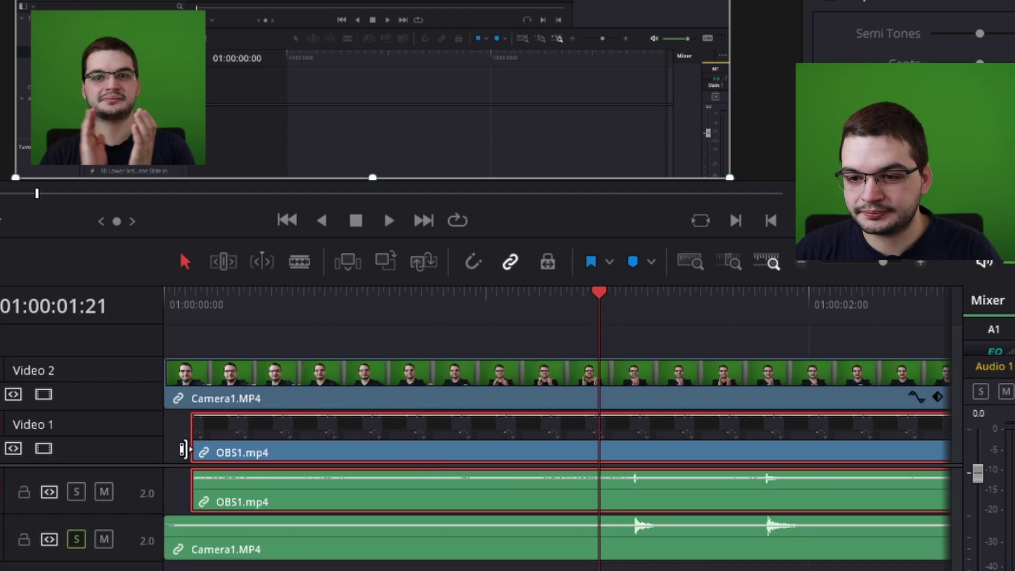
pyautogui.click(170, 306)
pyautogui.press('space')
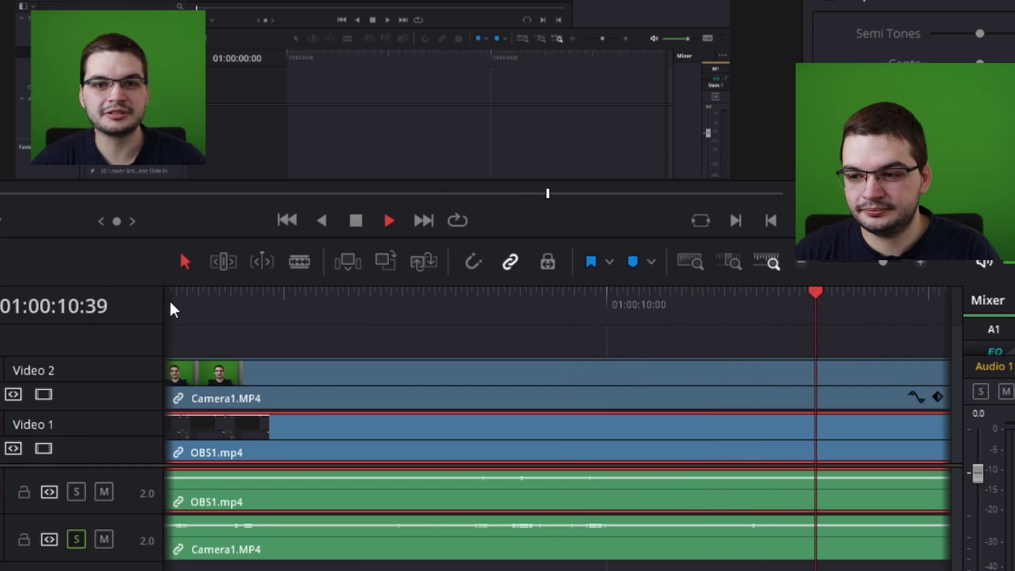
pyautogui.press('space')
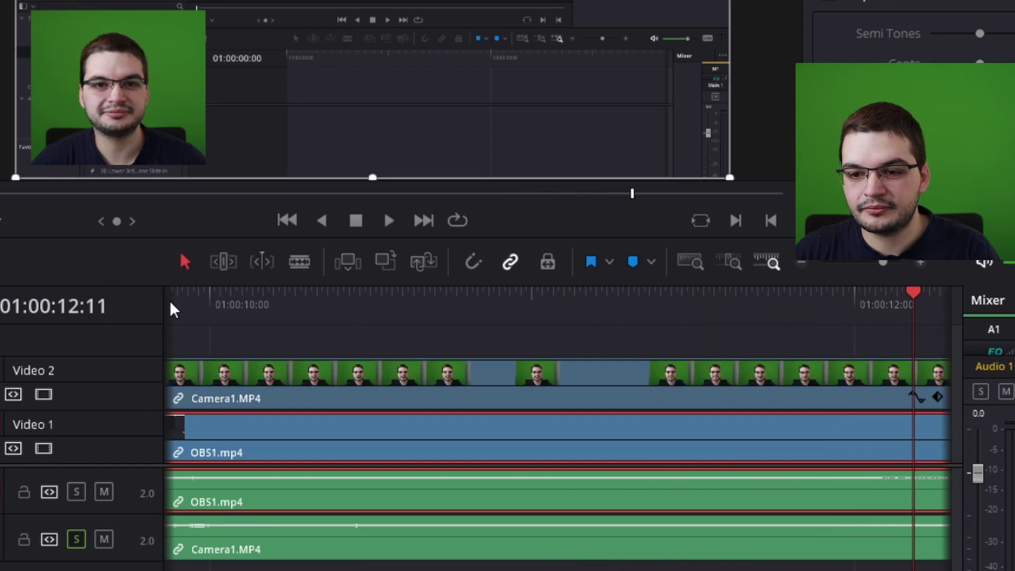
# Step: Solo the OBS1 audio track, unsolo Camera1 audio, and return to the start
pyautogui.click(76, 493)
pyautogui.click(77, 542)
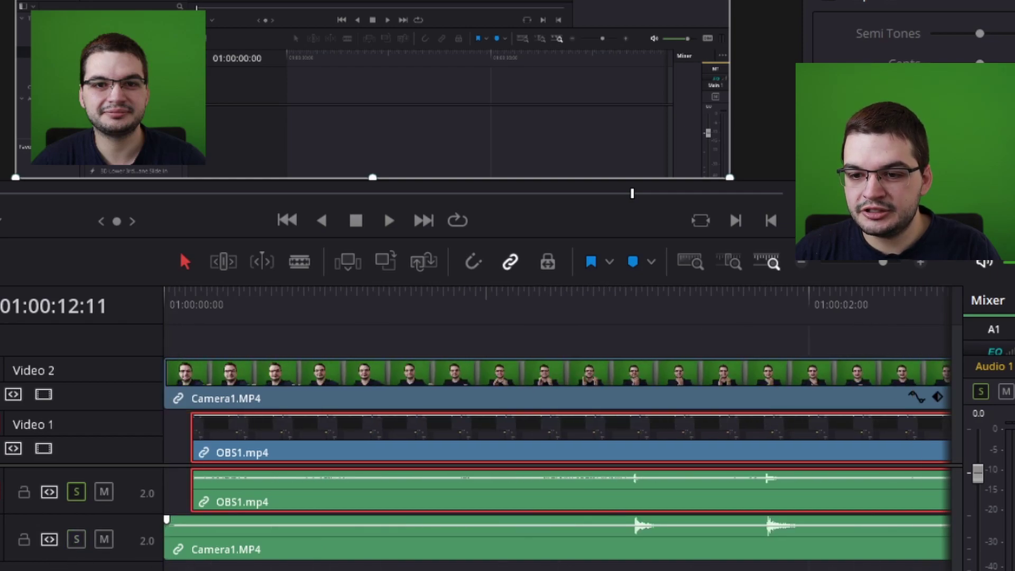
pyautogui.click(165, 294)
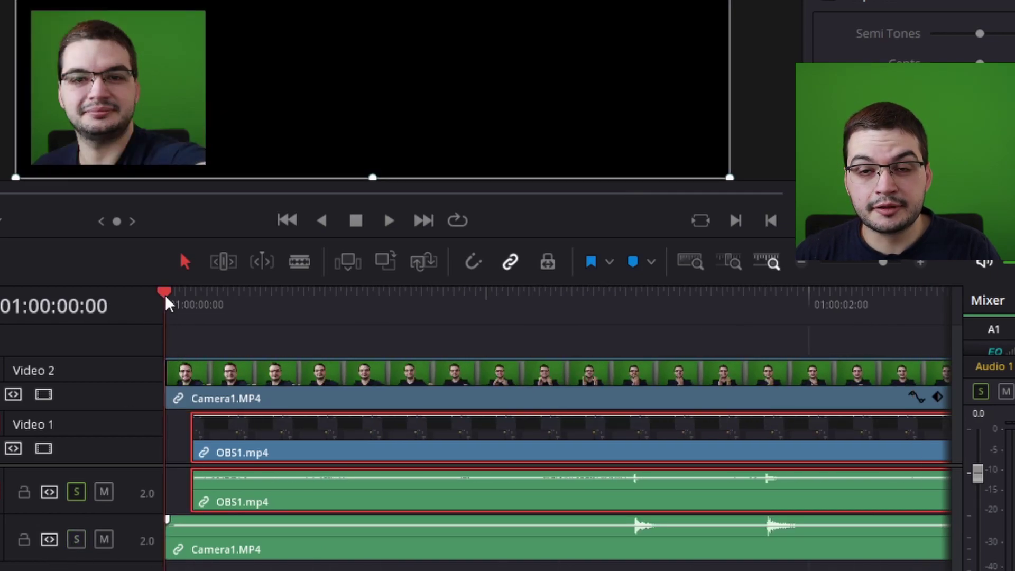
# Step: Play back with OBS1 audio, zoom the timeline out, and park the playhead at 01:00:02:32
pyautogui.press('space')
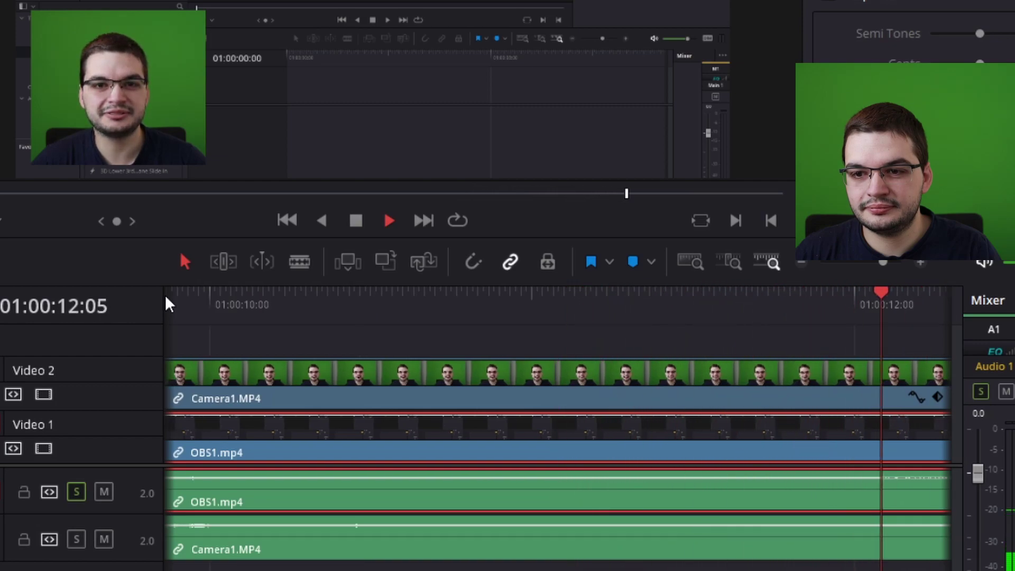
pyautogui.press('space')
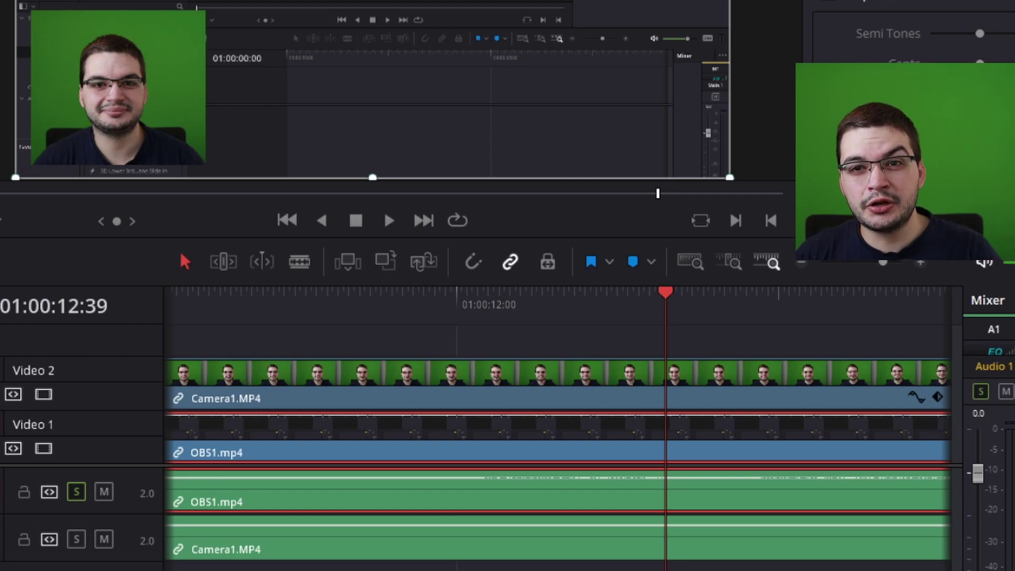
pyautogui.click(803, 264)
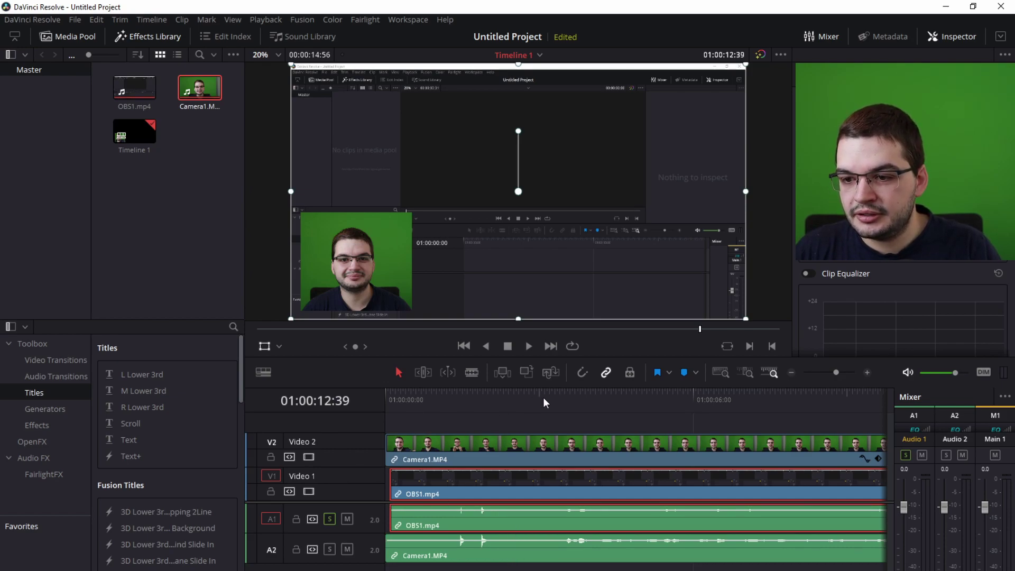
pyautogui.click(517, 411)
# Step: Split all clips at 01:00:02:32, ripple-delete the opening pieces, and align everything at the start
pyautogui.hotkey('ctrl', 'b')
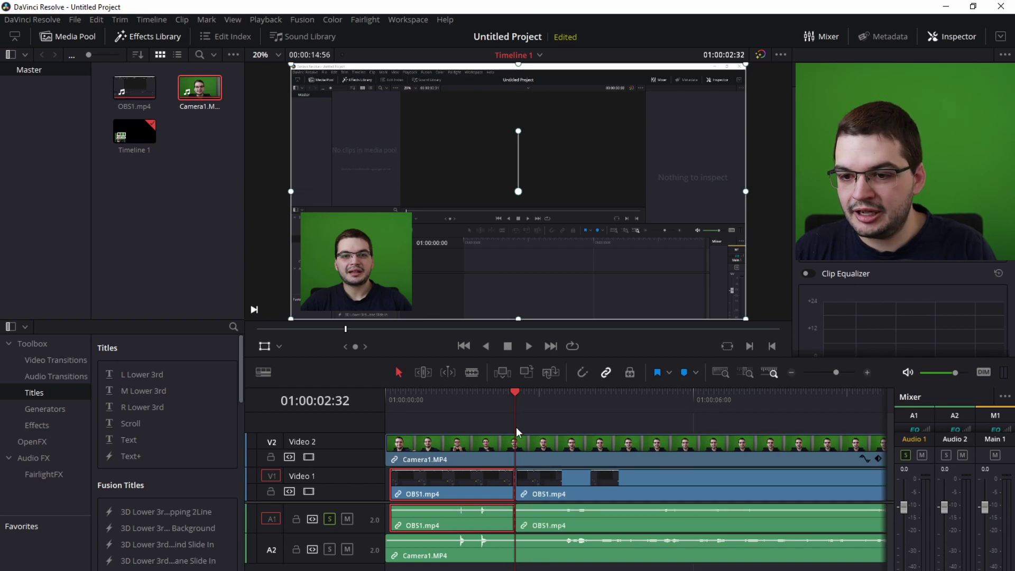
pyautogui.hotkey('ctrl', 'b')
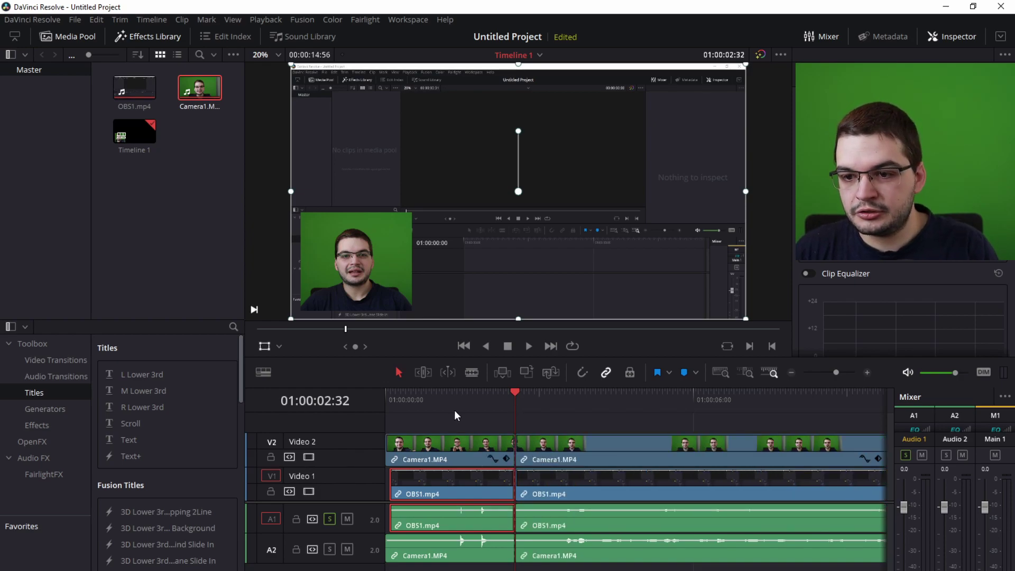
pyautogui.click(449, 411)
pyautogui.hotkey('ctrl', 'shift', 'a')
pyautogui.moveTo(464, 563); pyautogui.dragTo(462, 414)
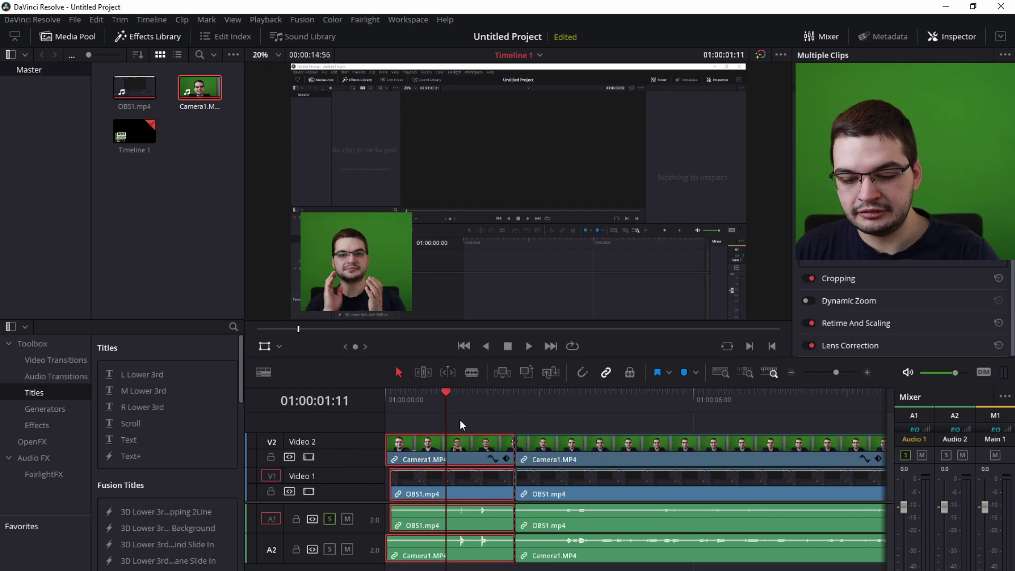
pyautogui.press('Delete')
pyautogui.moveTo(500, 414); pyautogui.dragTo(503, 568)
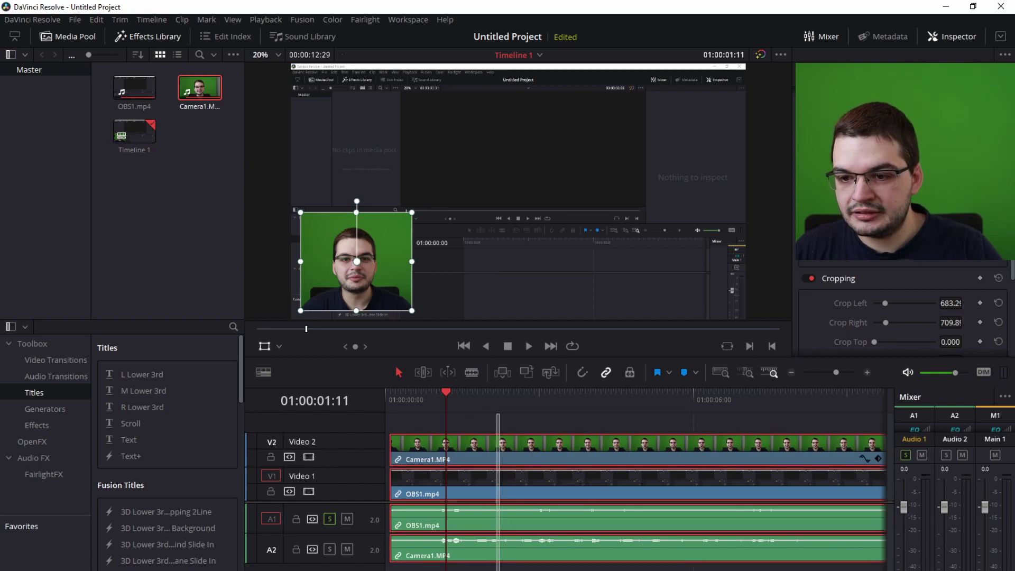
pyautogui.moveTo(550, 441); pyautogui.dragTo(478, 454)
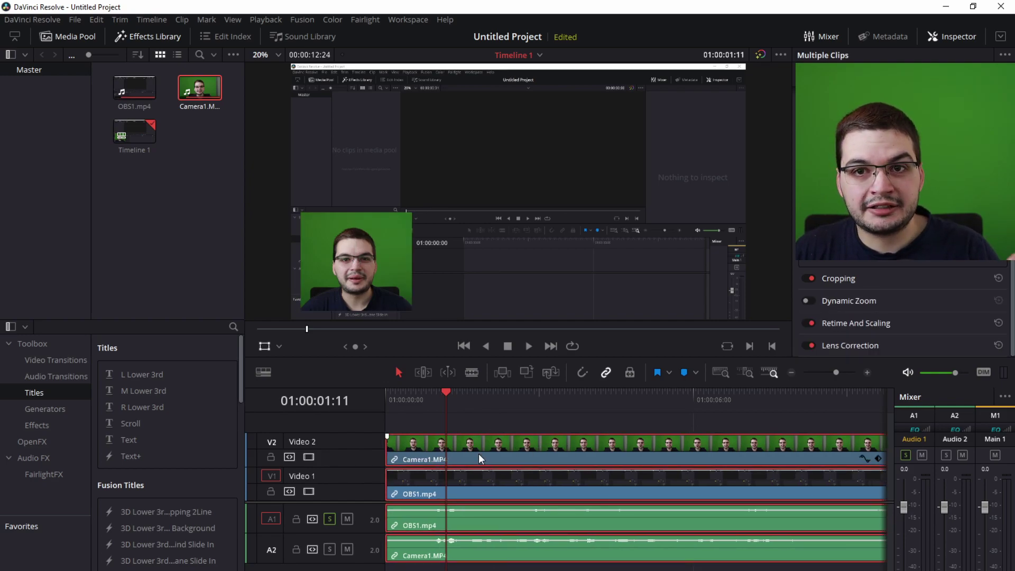
# Step: Blade all four tracks into matching sections at the next cut point
pyautogui.press('b')
pyautogui.click(497, 395)
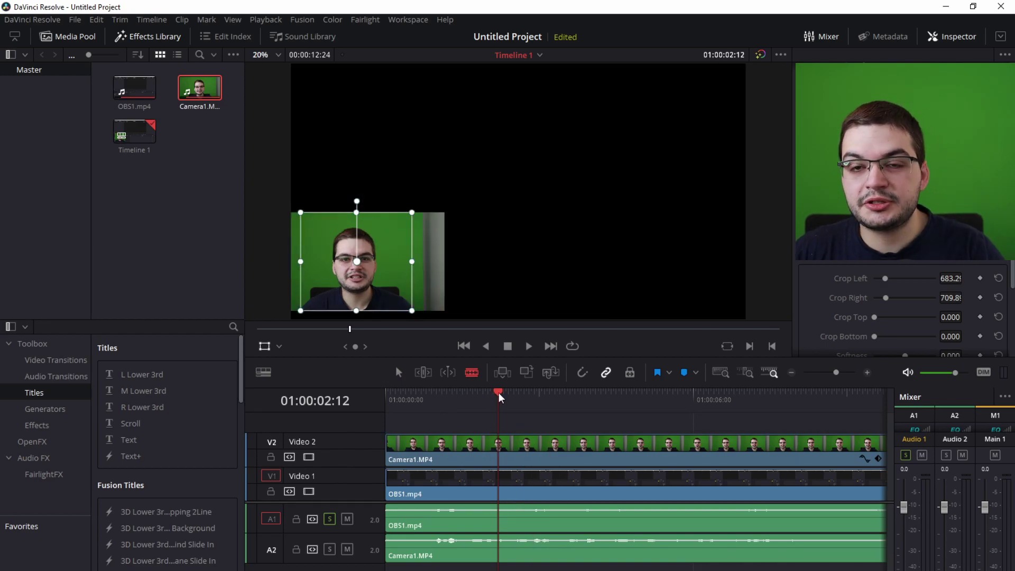
pyautogui.moveTo(500, 398); pyautogui.dragTo(794, 400)
pyautogui.hotkey('ctrl', 'b')
pyautogui.hotkey('ctrl', 'b')
pyautogui.hotkey('ctrl', 'b')
pyautogui.hotkey('ctrl', 'b')
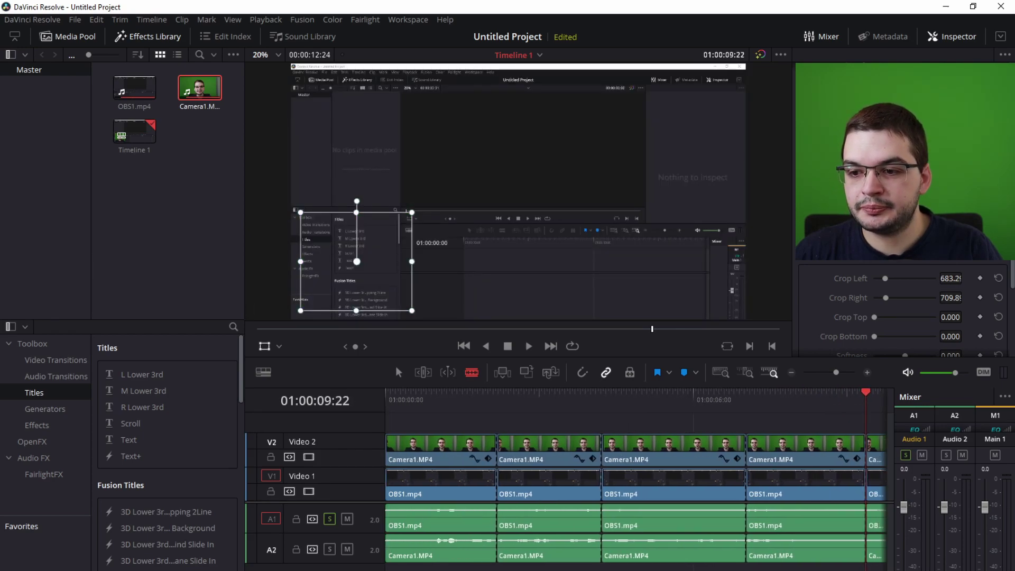
# Step: Delete alternating OBS1 and Camera1 audio sections so audio switches between mics
pyautogui.click(404, 372)
pyautogui.click(570, 522)
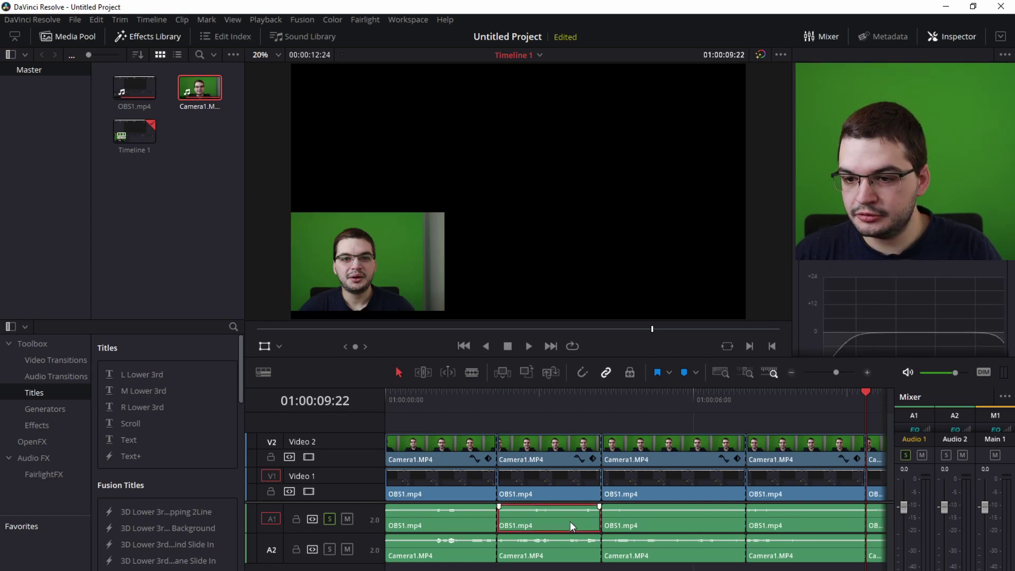
pyautogui.press('BackSpace')
pyautogui.click(735, 560)
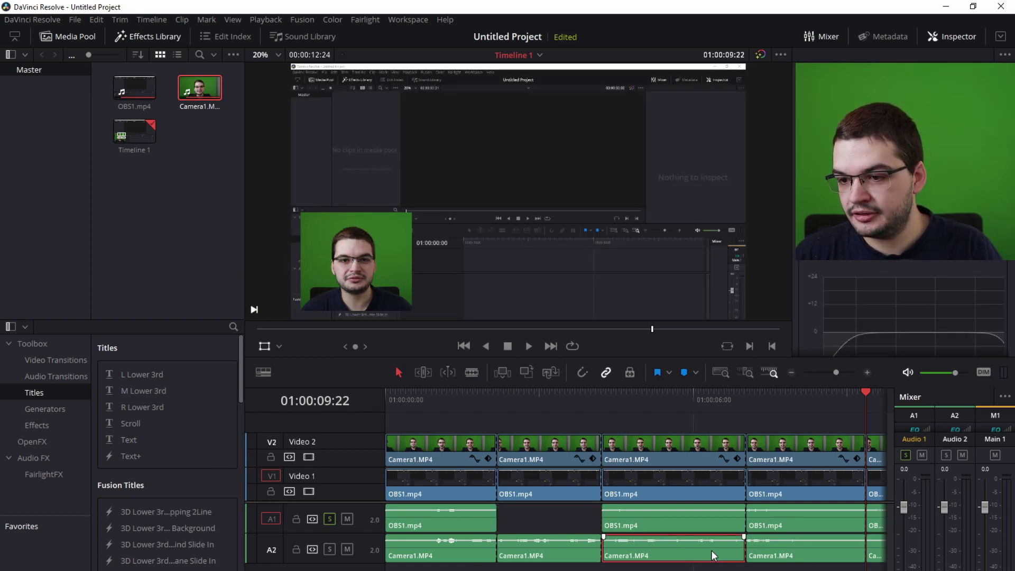
pyautogui.press('BackSpace')
pyautogui.click(785, 529)
pyautogui.press('BackSpace')
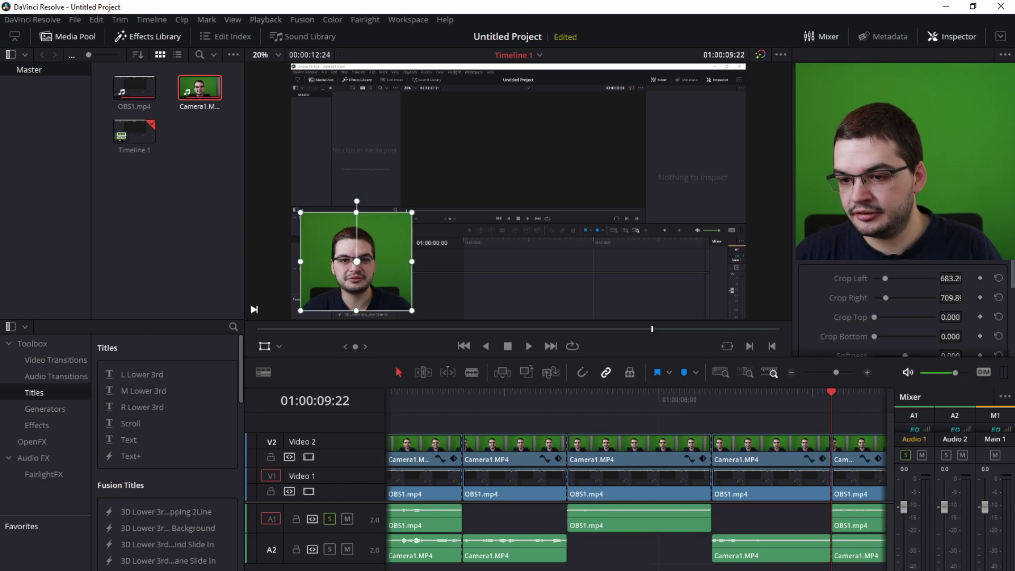
pyautogui.hscroll(5, 687, 503)
pyautogui.click(733, 559)
pyautogui.press('BackSpace')
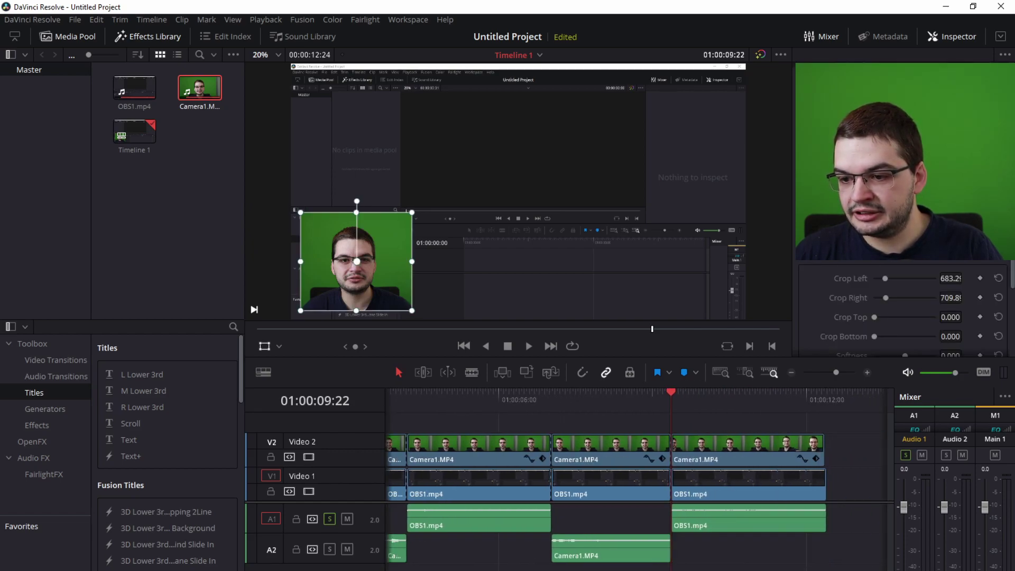
pyautogui.hscroll(-5, 634, 497)
# Step: Delete the first Camera1 audio clip on A2
pyautogui.click(424, 522)
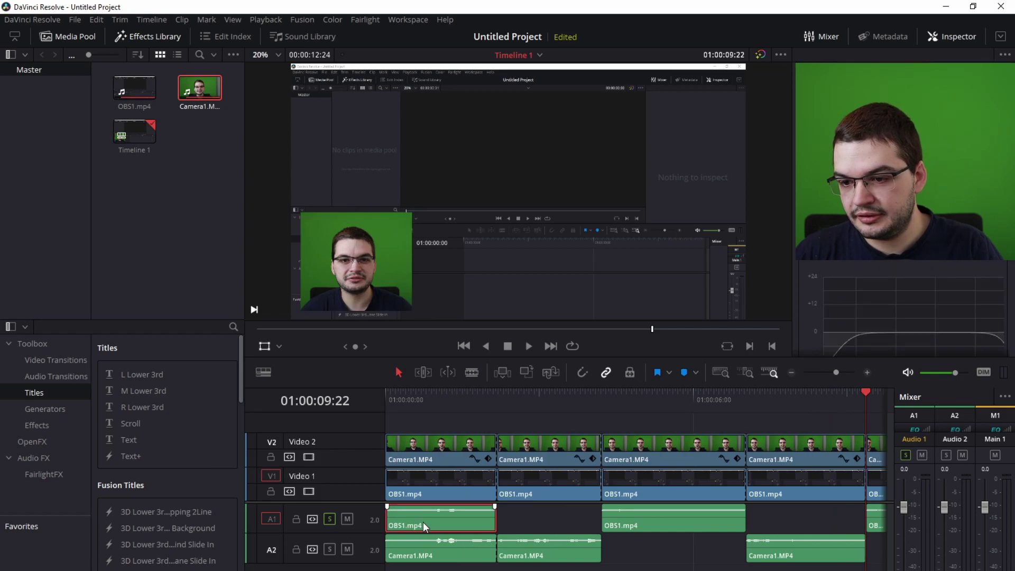
pyautogui.click(421, 543)
pyautogui.press('BackSpace')
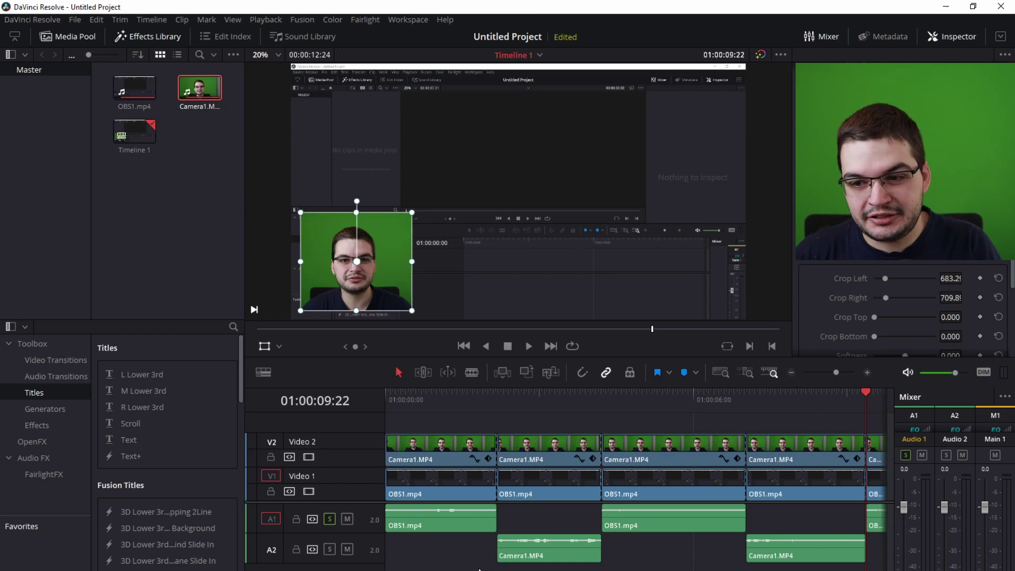
# Step: Remove the leftover clips past the edit's end, around 9 seconds
pyautogui.press('Down')
pyautogui.moveTo(684, 556); pyautogui.dragTo(675, 445)
pyautogui.press('Delete')
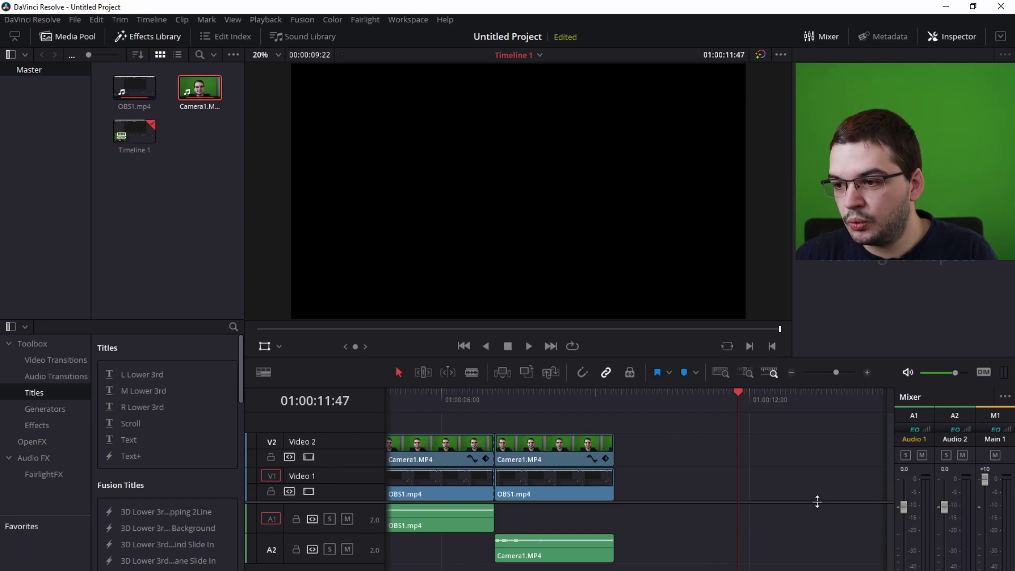
pyautogui.press('Up')
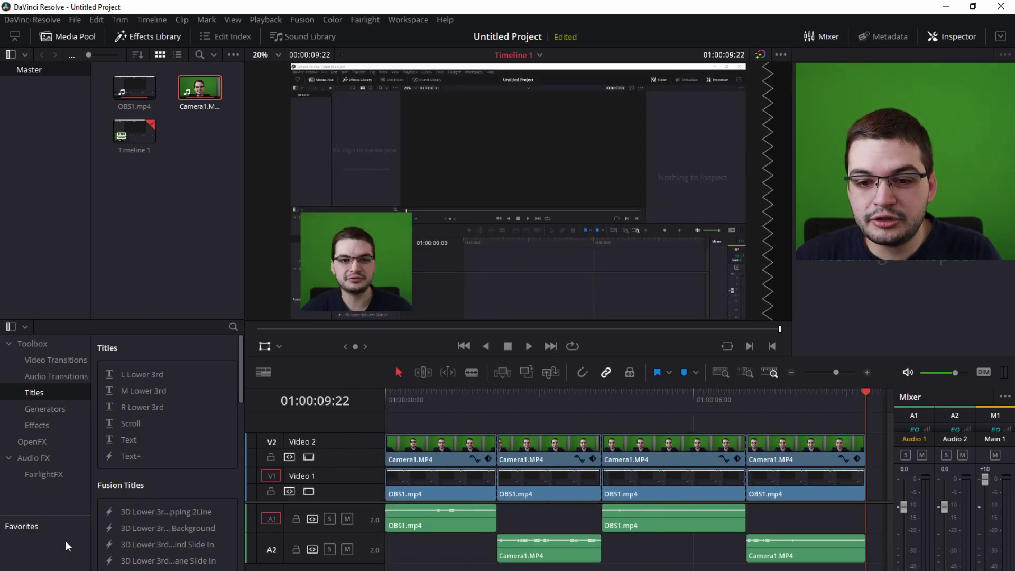
# Step: Add a 'Blue yeti' Text title on Video 3, trimmed to end at the first cut
pyautogui.moveTo(132, 442); pyautogui.dragTo(390, 422)
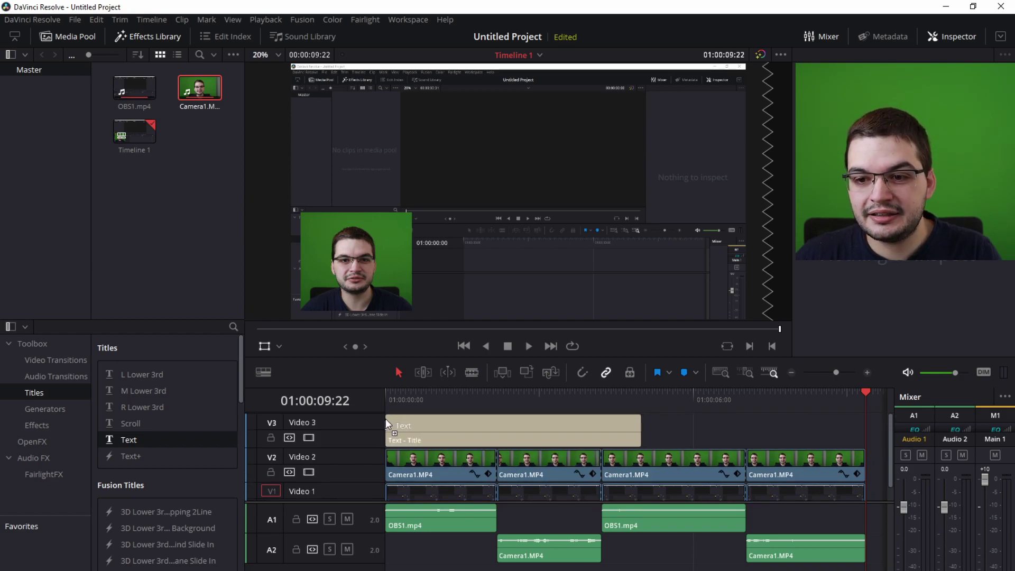
pyautogui.click(449, 433)
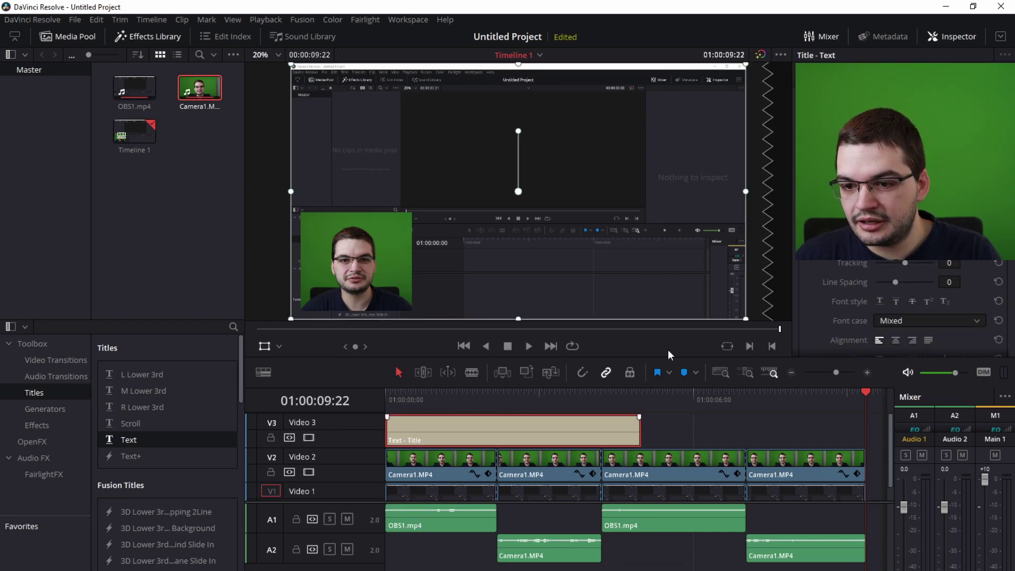
pyautogui.write('Blue yeti')
pyautogui.moveTo(640, 426); pyautogui.dragTo(500, 426)
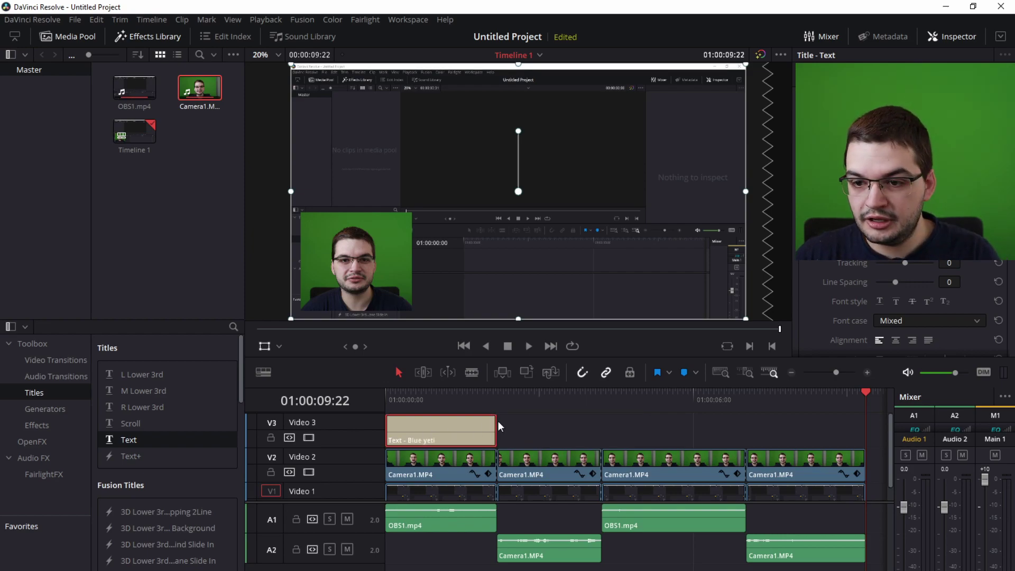
# Step: Paste a second 'Blue yeti' title at the third section, extend it, and add a Text on Video 4
pyautogui.click(599, 399)
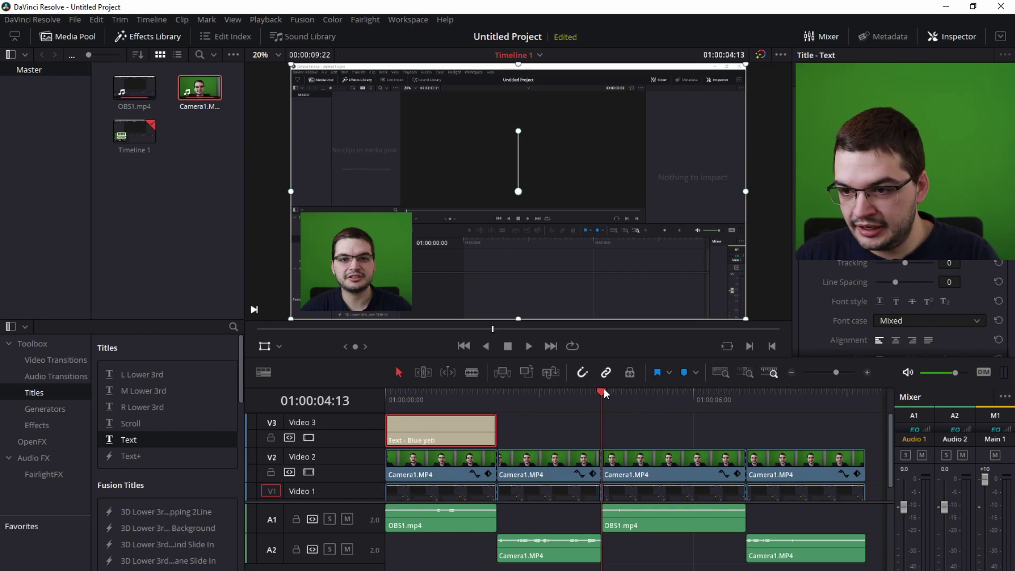
pyautogui.hotkey('ctrl', 'v')
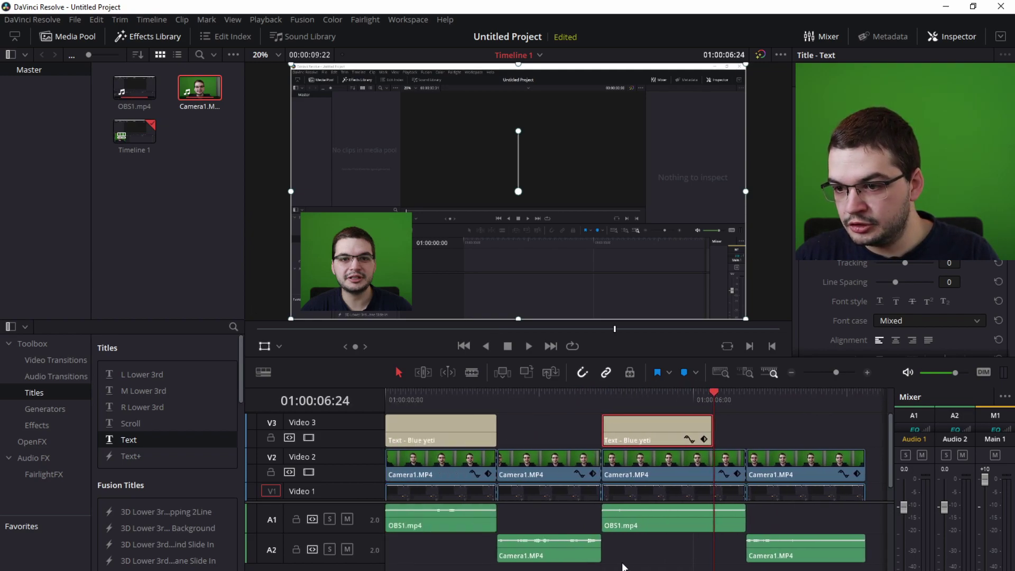
pyautogui.click(713, 432)
pyautogui.moveTo(715, 433); pyautogui.dragTo(748, 433)
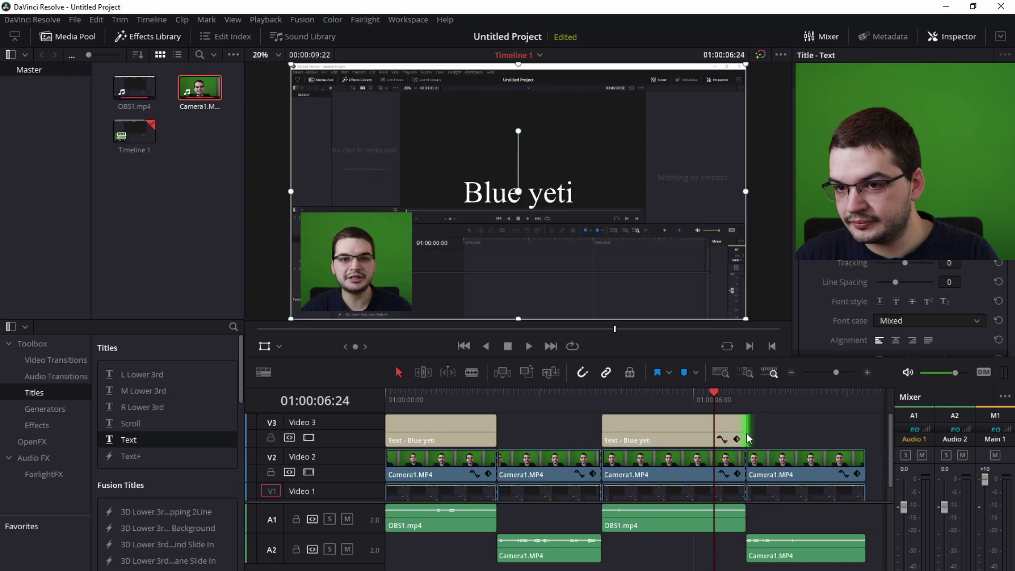
pyautogui.click(549, 412)
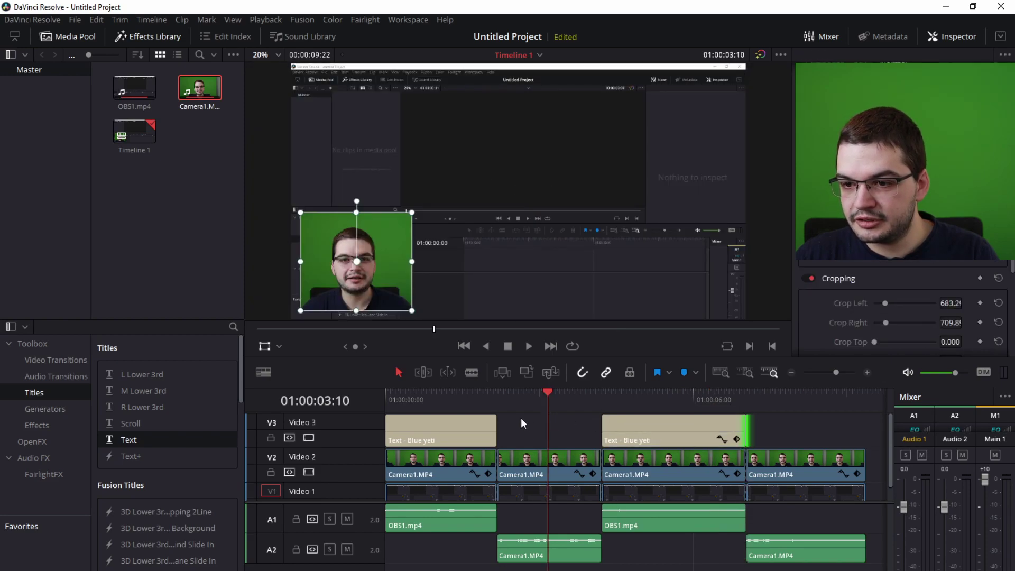
pyautogui.click(471, 428)
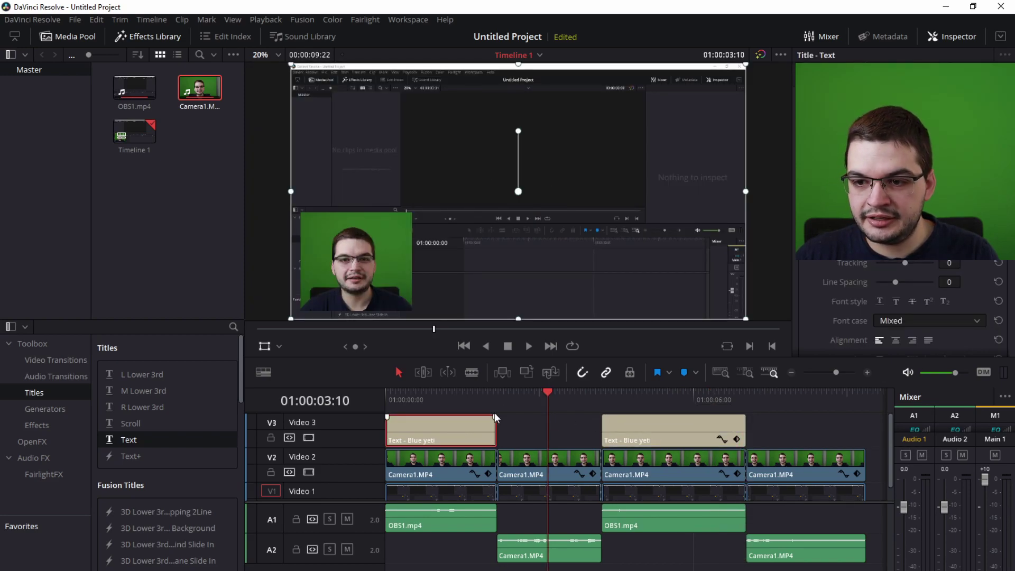
pyautogui.moveTo(131, 443); pyautogui.dragTo(498, 421)
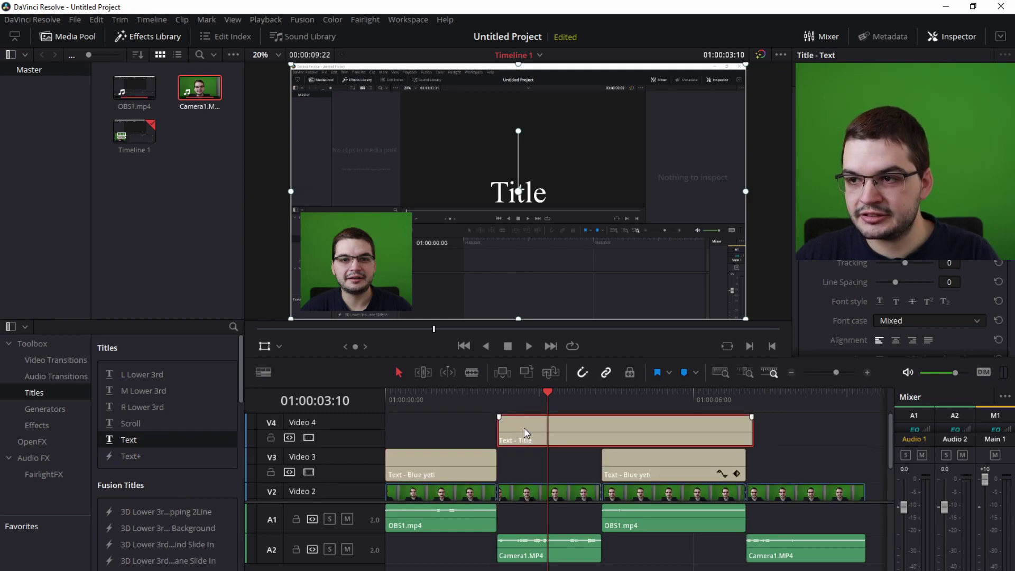
# Step: Retitle the Video 4 text 'Rode Video Micro' and trim it to the second section
pyautogui.press('BackSpace')
pyautogui.press('BackSpace')
pyautogui.press('BackSpace')
pyautogui.press('BackSpace')
pyautogui.press('BackSpace')
pyautogui.write('Rode Vi')
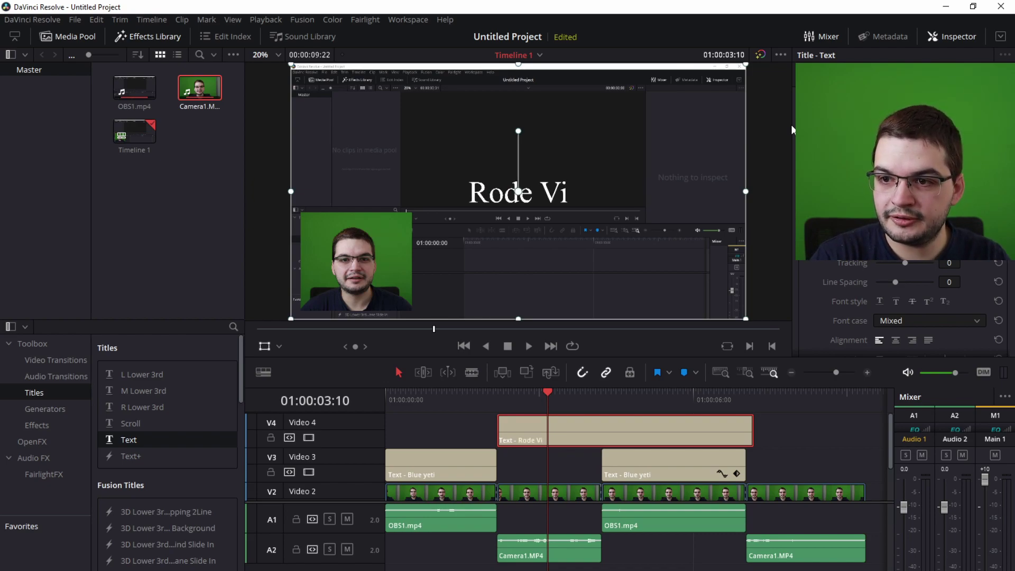
pyautogui.write('deo Micro')
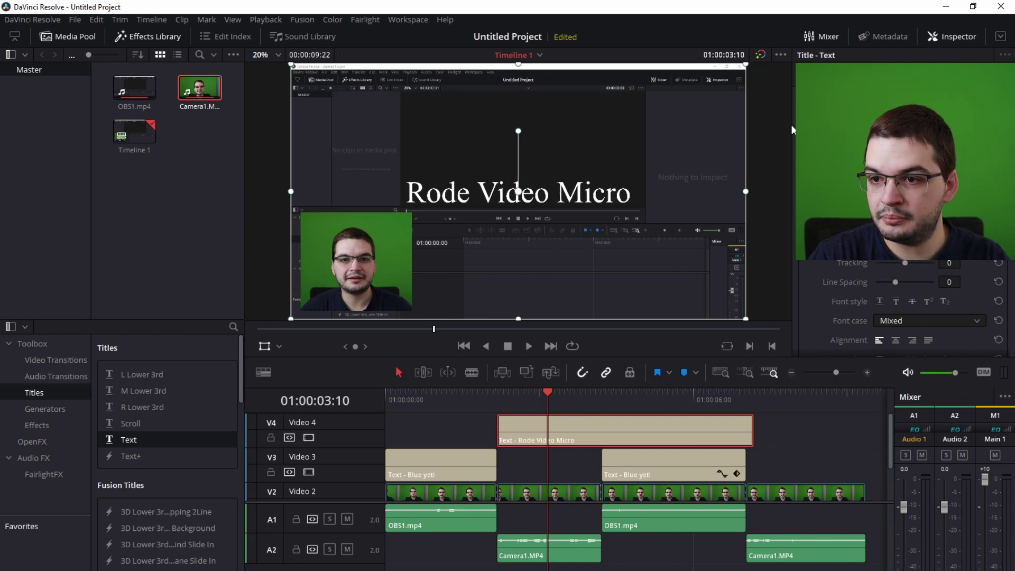
pyautogui.moveTo(753, 436); pyautogui.dragTo(602, 435)
# Step: Paste a copy of the 'Rode Video Micro' title at the fourth section and extend it to the end
pyautogui.click(563, 427)
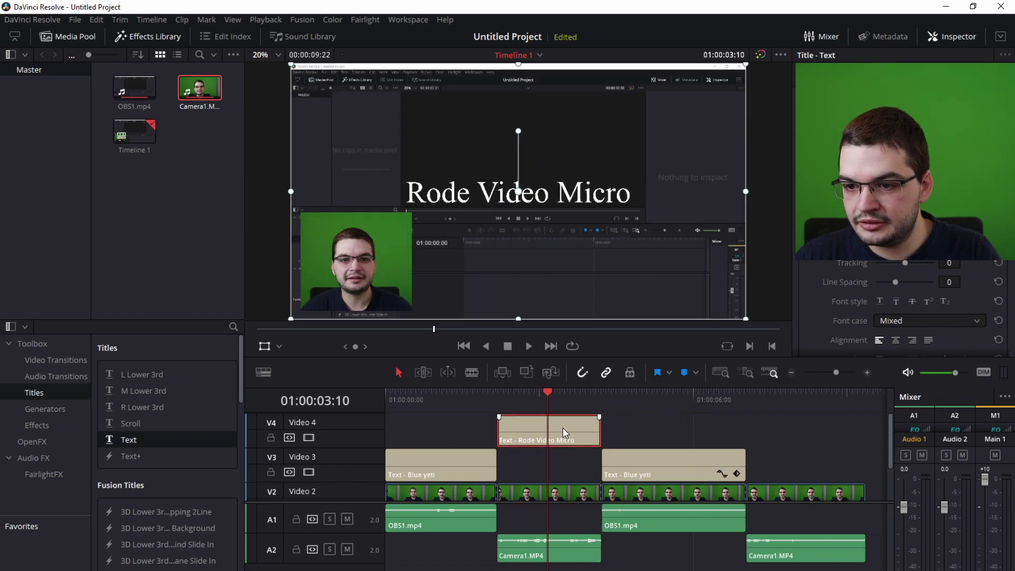
pyautogui.click(746, 395)
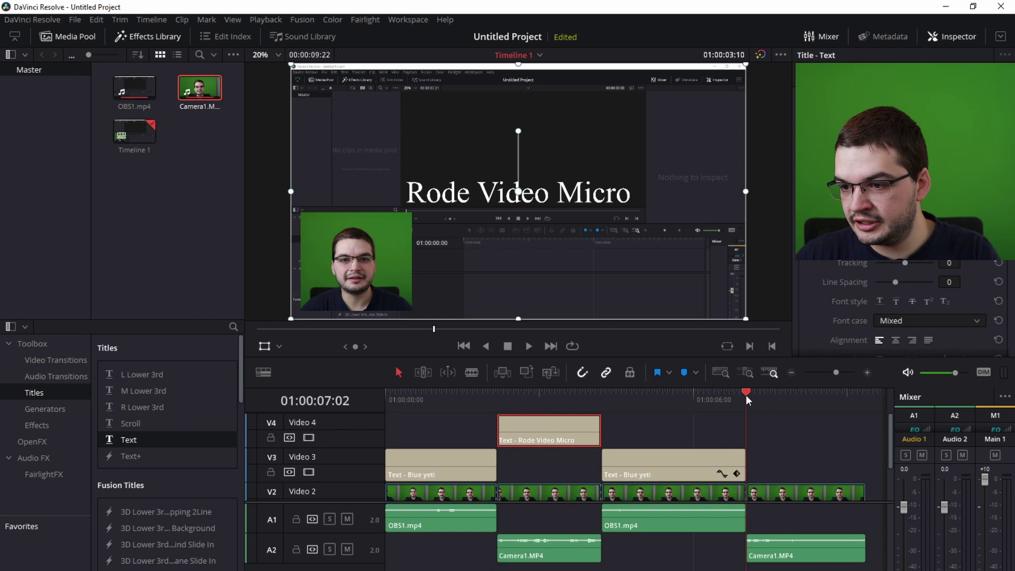
pyautogui.hotkey('ctrl', 'v')
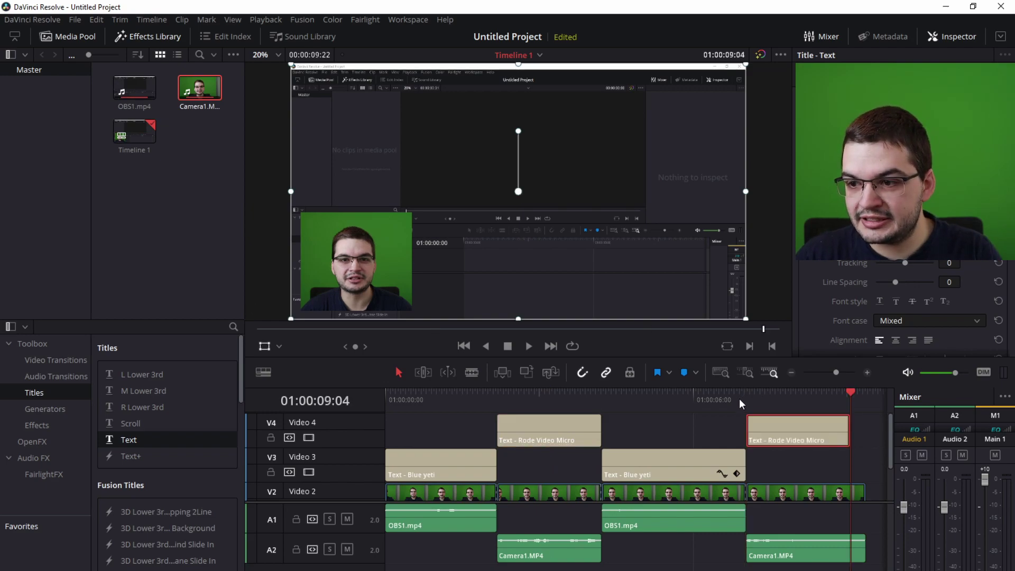
pyautogui.moveTo(848, 430); pyautogui.dragTo(865, 431)
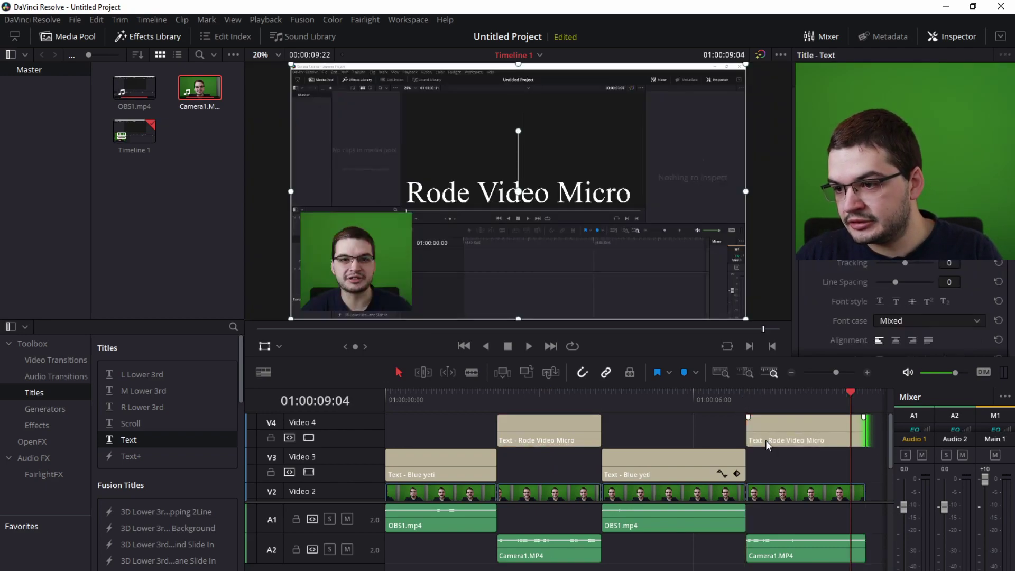
pyautogui.click(700, 436)
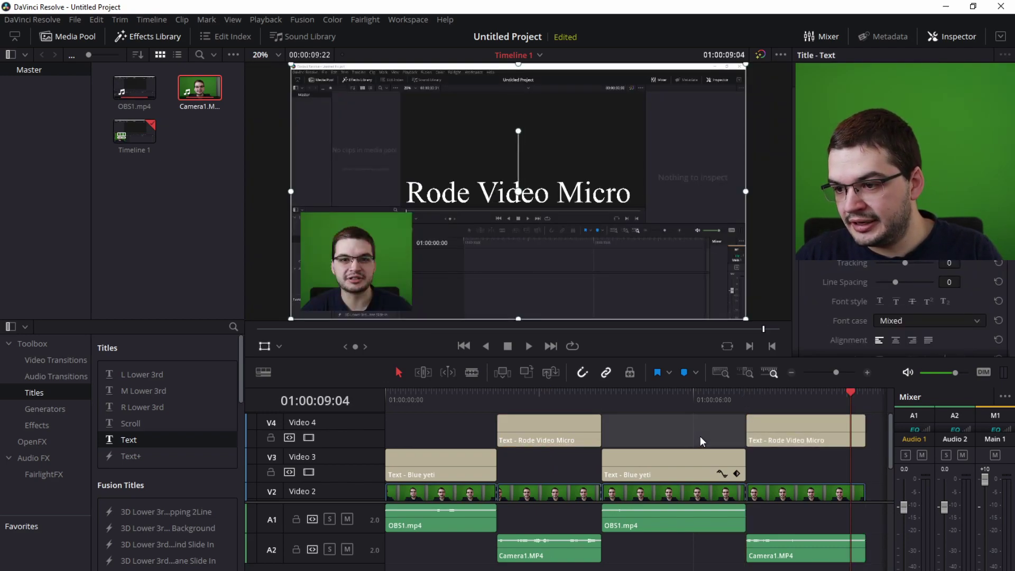
# Step: Play the timeline from 01:00:00:00 to check the 'Blue yeti' and 'Rode Video Micro' titles
pyautogui.click(386, 395)
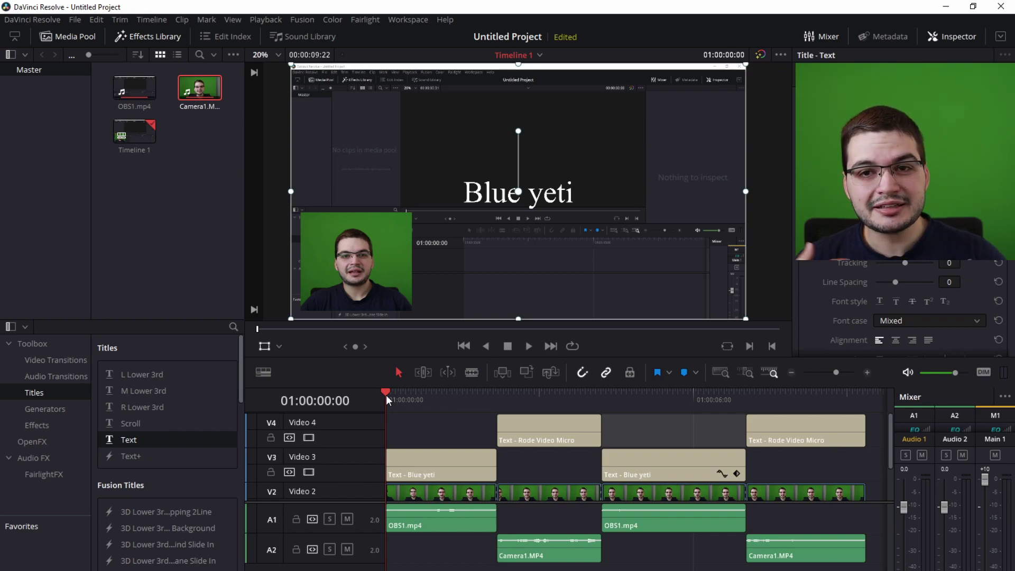
pyautogui.press('space')
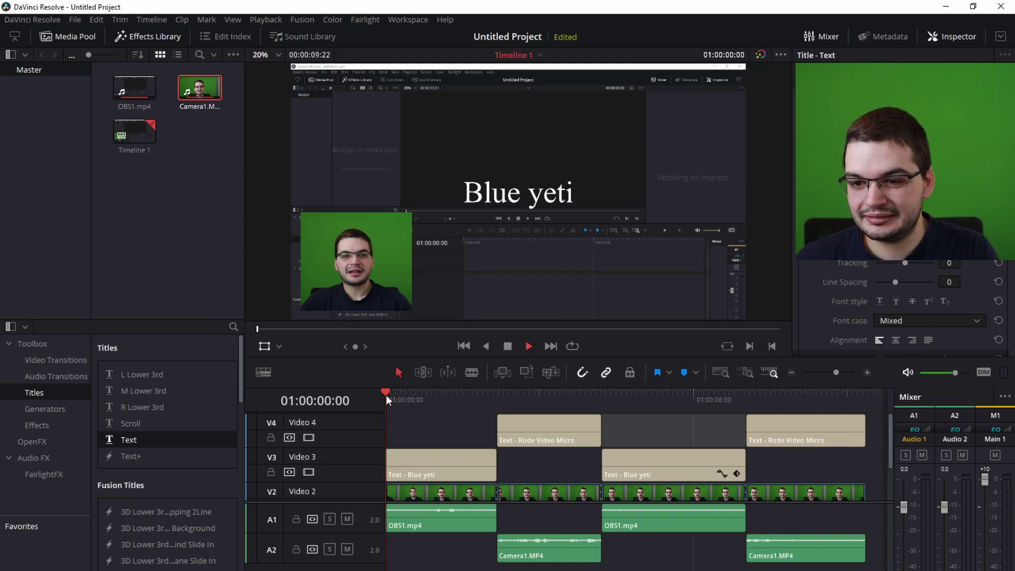